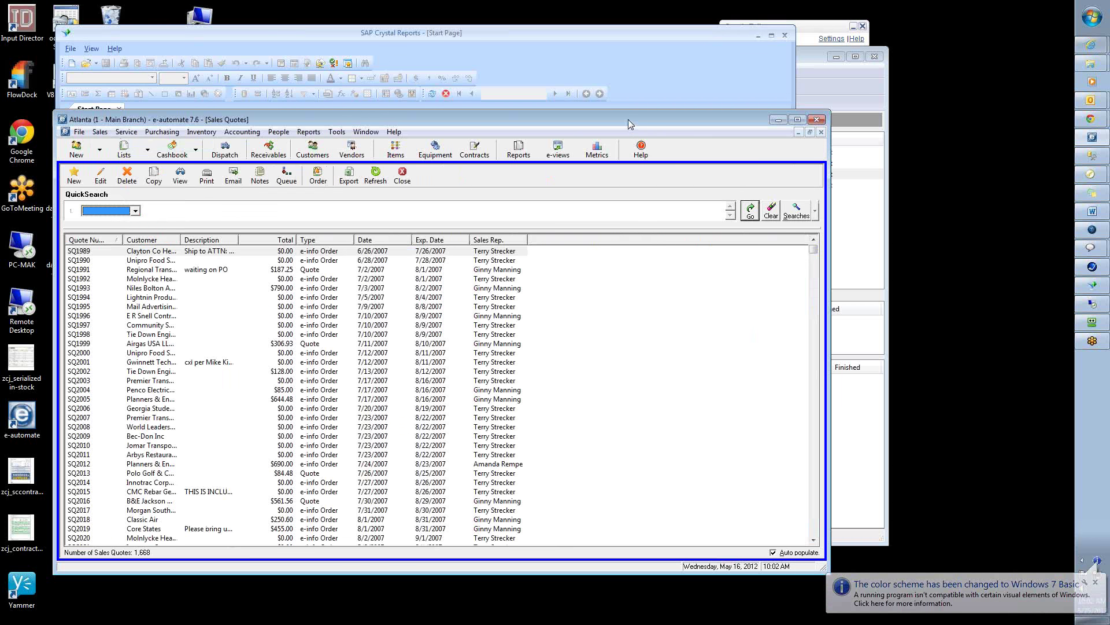
Move the Sales Quotes window up and make it narrower to free screen space
{"action": "left_click_drag", "start_coordinate": [628, 119], "coordinate": [625, 32]}
{"action": "left_click_drag", "start_coordinate": [828, 185], "coordinate": [678, 193]}
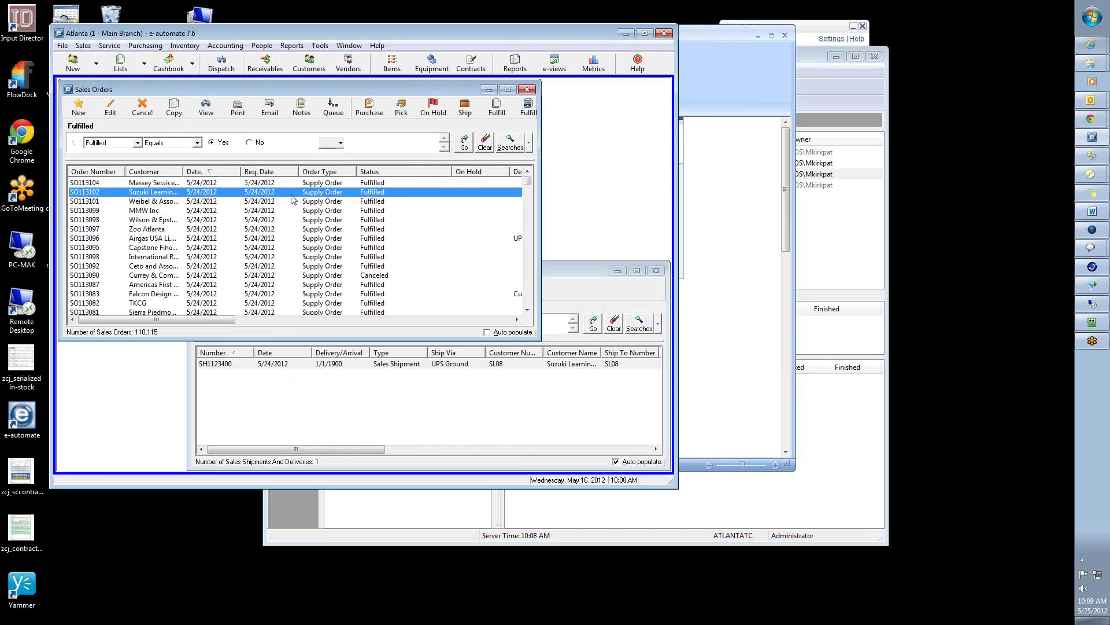
Run the Unfulfilled - Not On Hold search with Order Type containing 'supply', listing 17 orders
{"action": "left_click", "coordinate": [527, 149]}
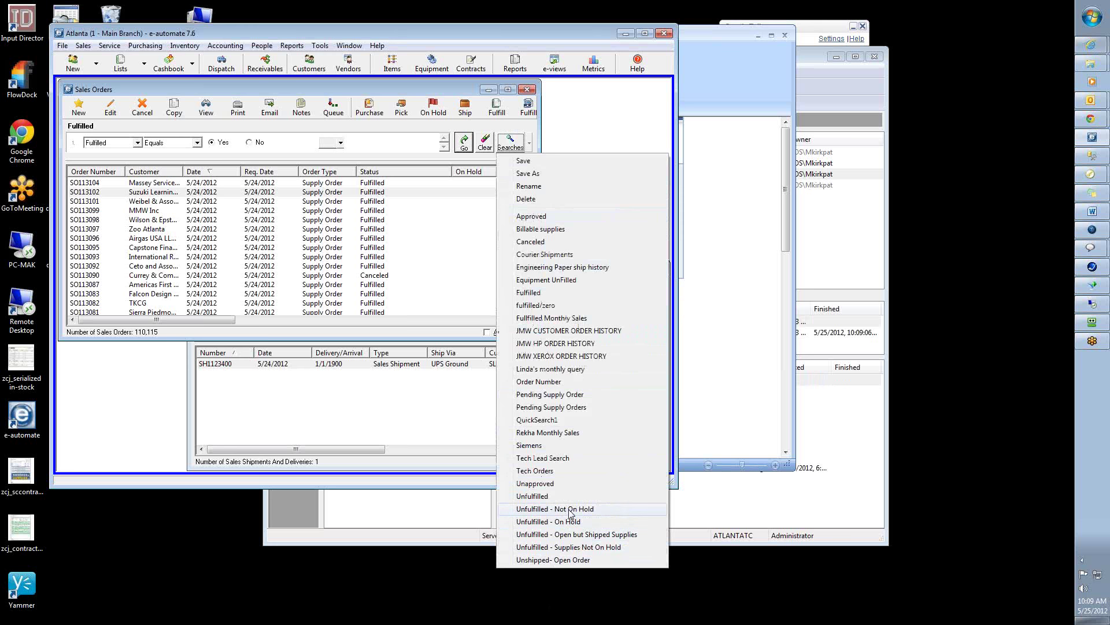
{"action": "left_click", "coordinate": [570, 509]}
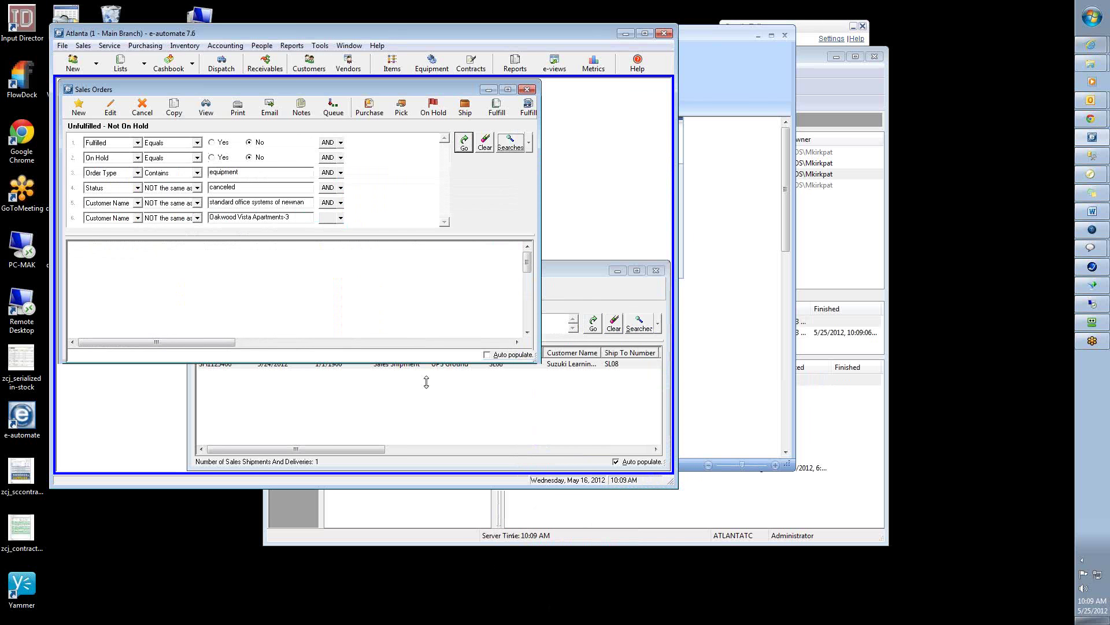
{"action": "left_click_drag", "start_coordinate": [529, 327], "coordinate": [529, 394]}
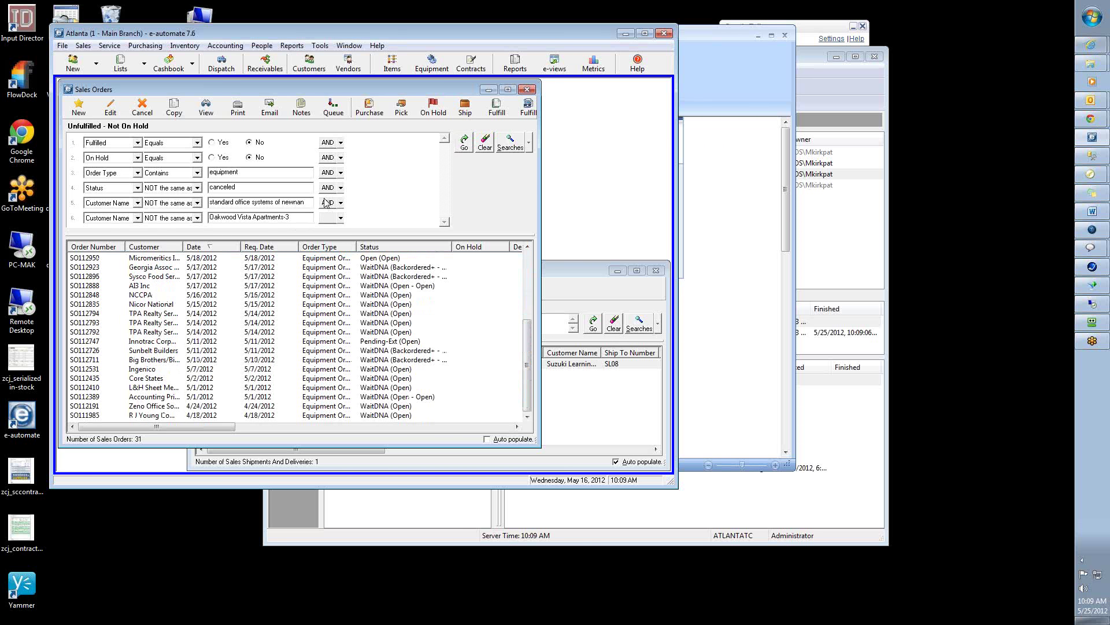
{"action": "double_click", "coordinate": [249, 172]}
{"action": "type", "text": "sup"}
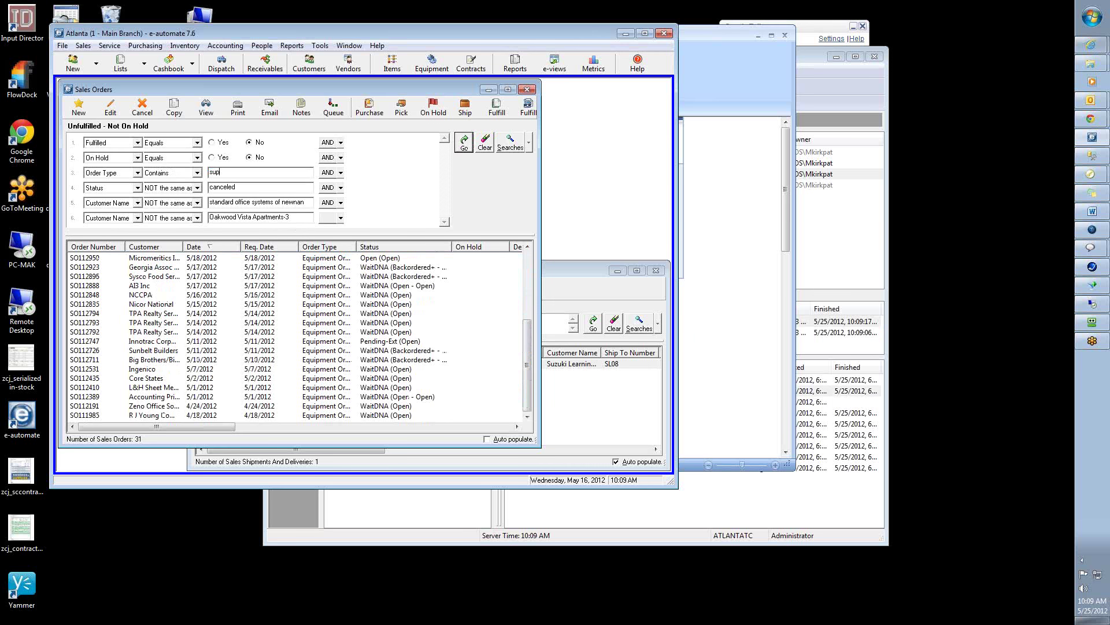
{"action": "type", "text": "ply"}
{"action": "key", "text": "Return"}
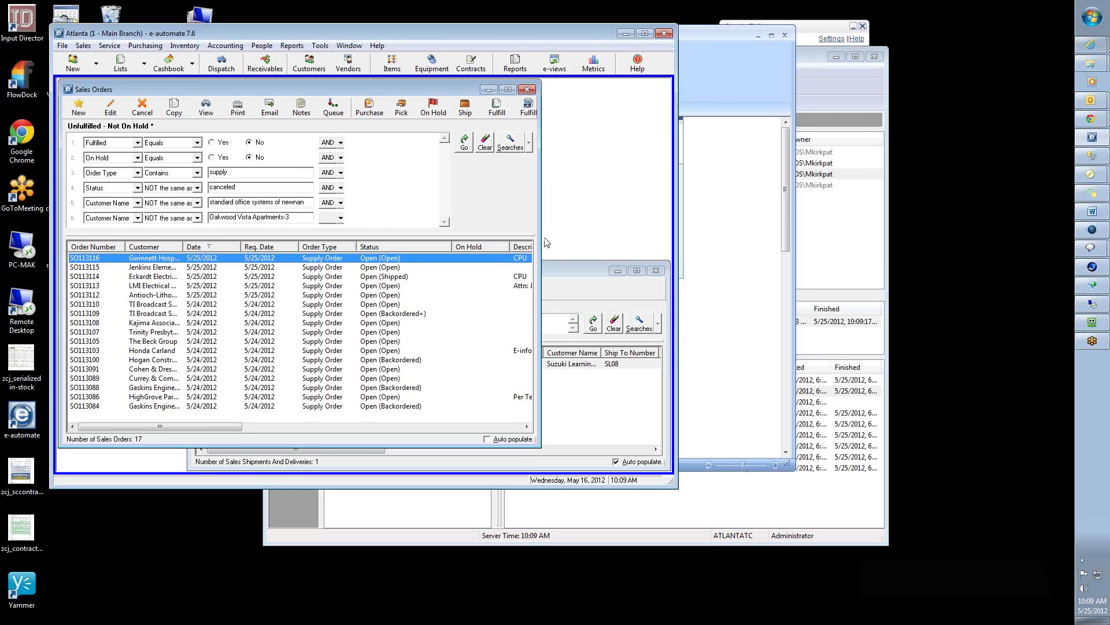
Select SO113109 and widen the Sales Orders list to show description, sales rep and ship method columns
{"action": "left_click", "coordinate": [593, 296]}
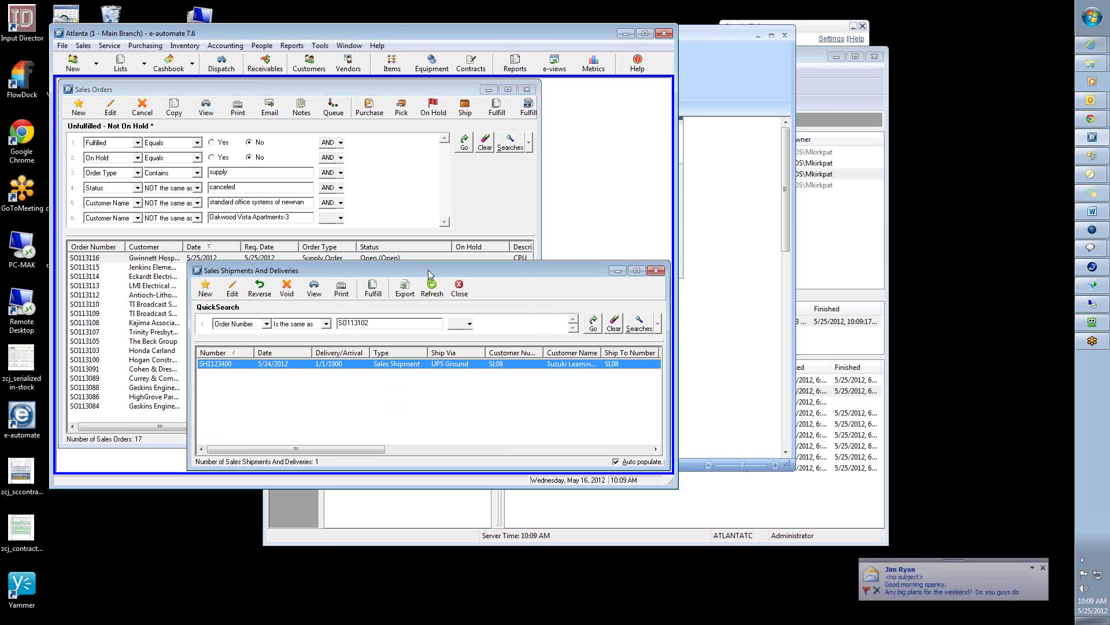
{"action": "left_click", "coordinate": [367, 90]}
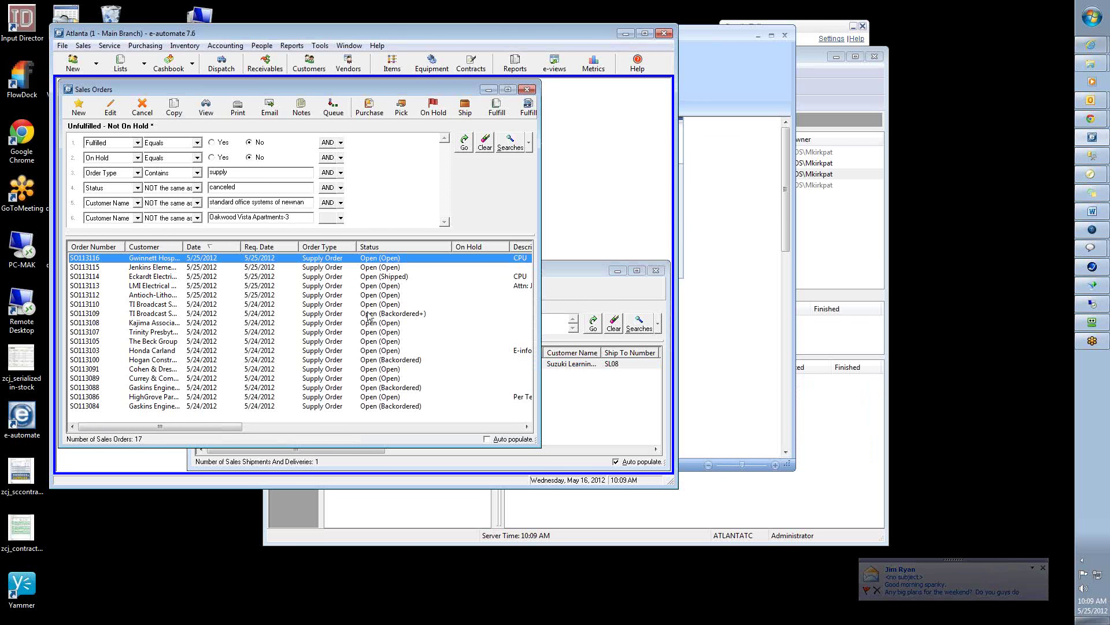
{"action": "left_click", "coordinate": [369, 313]}
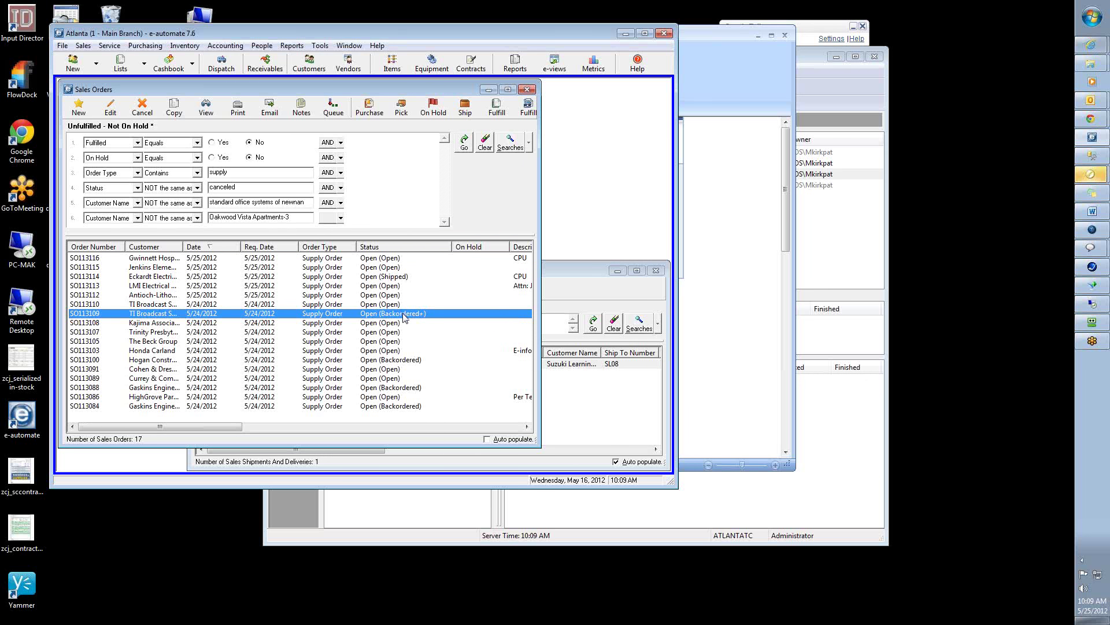
{"action": "left_click_drag", "start_coordinate": [540, 199], "coordinate": [664, 201]}
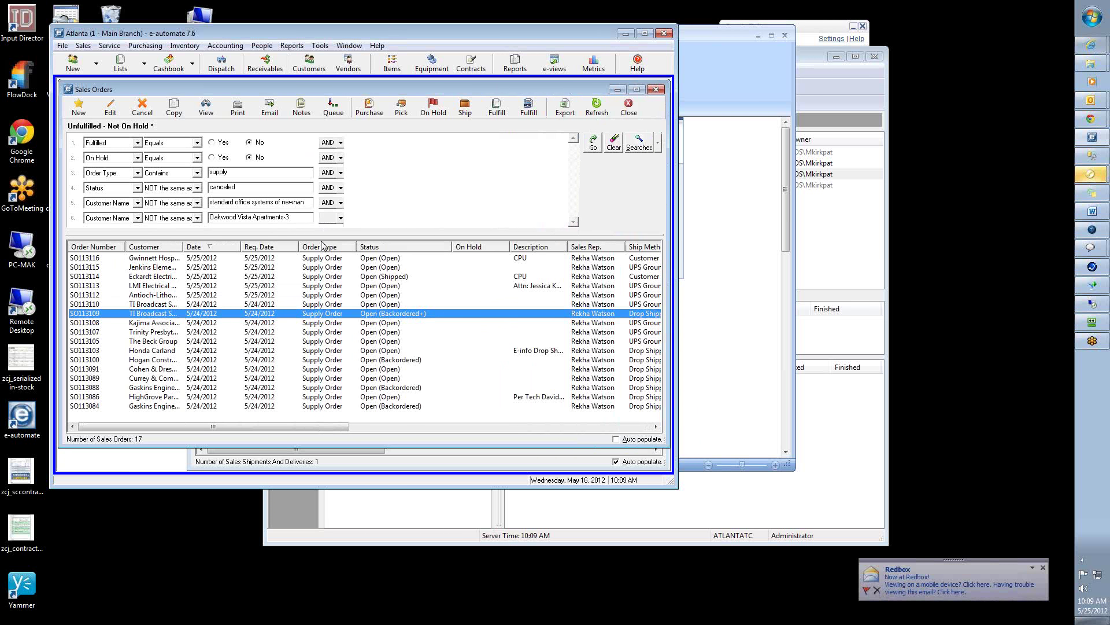
{"action": "right_click", "coordinate": [308, 314]}
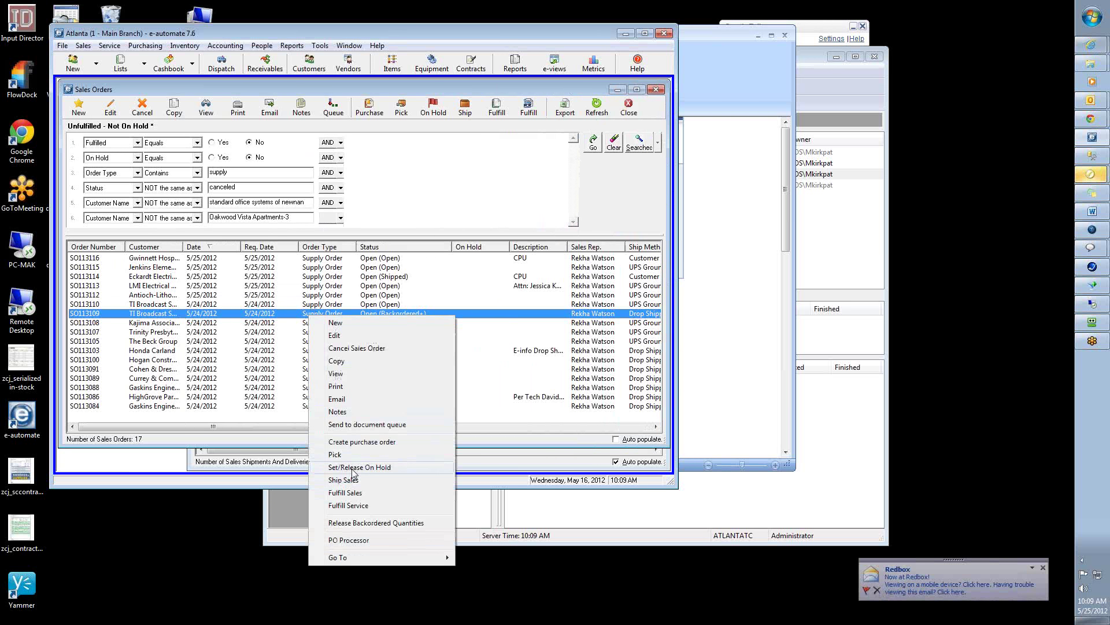
{"action": "left_click", "coordinate": [264, 462]}
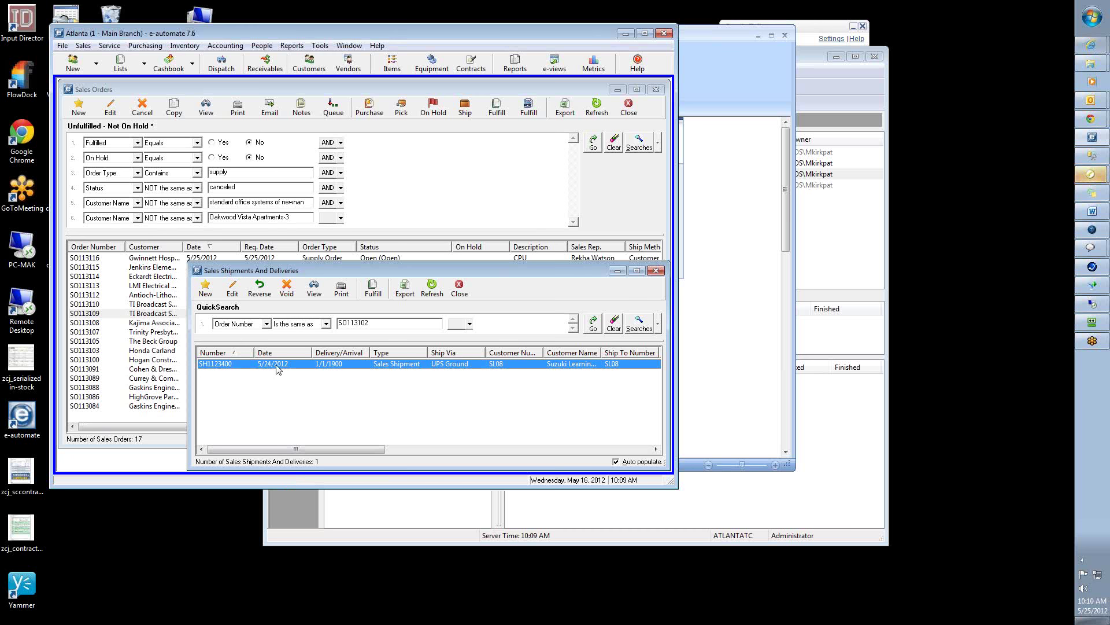
Review shipment SH1123400's staple cartridge and shipping lines, then close it without changes
{"action": "double_click", "coordinate": [278, 365]}
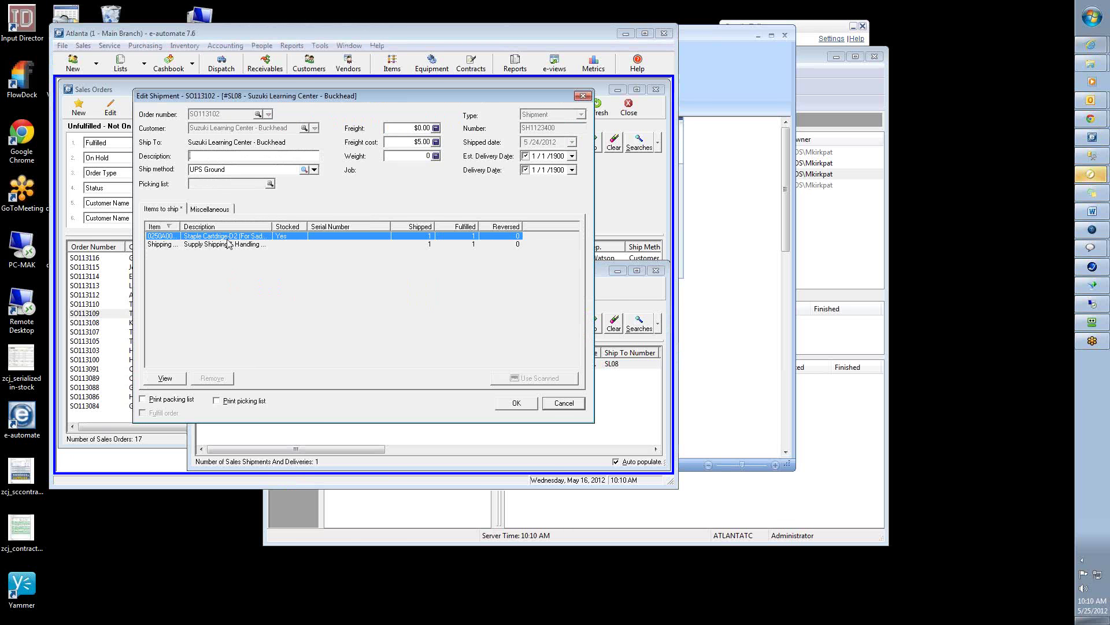
{"action": "left_click", "coordinate": [229, 244]}
{"action": "left_click", "coordinate": [228, 237]}
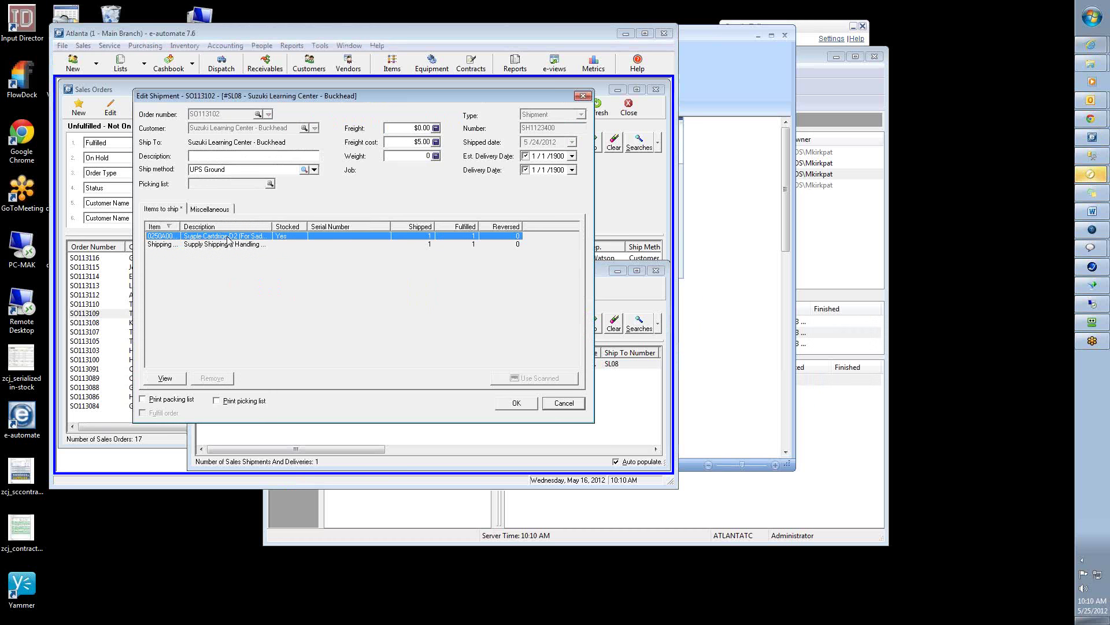
{"action": "left_click", "coordinate": [564, 403]}
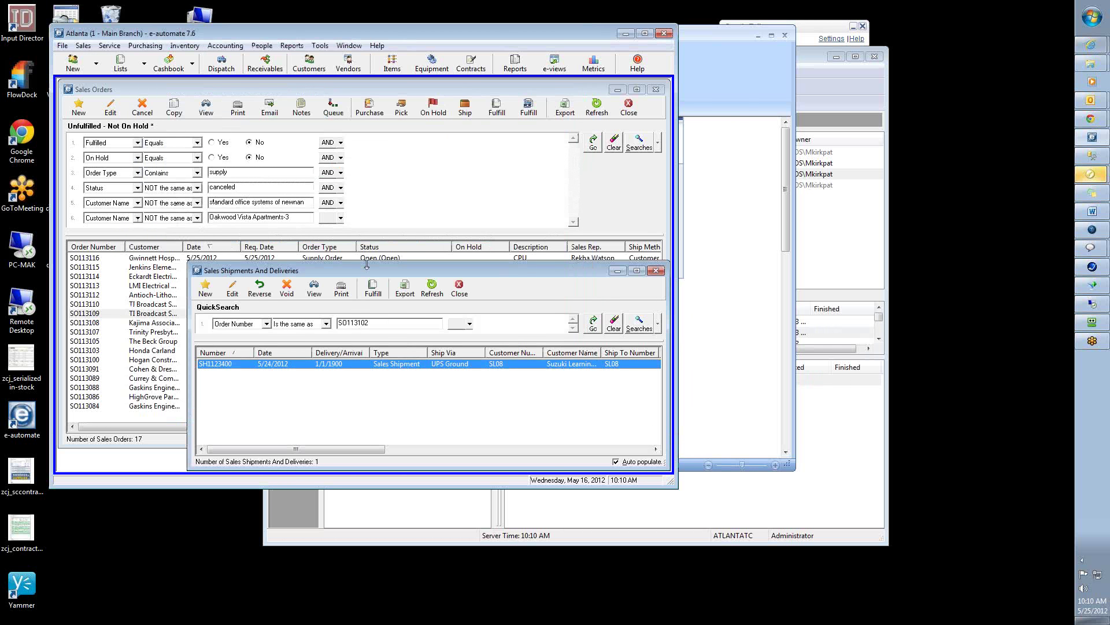
{"action": "left_click", "coordinate": [385, 219]}
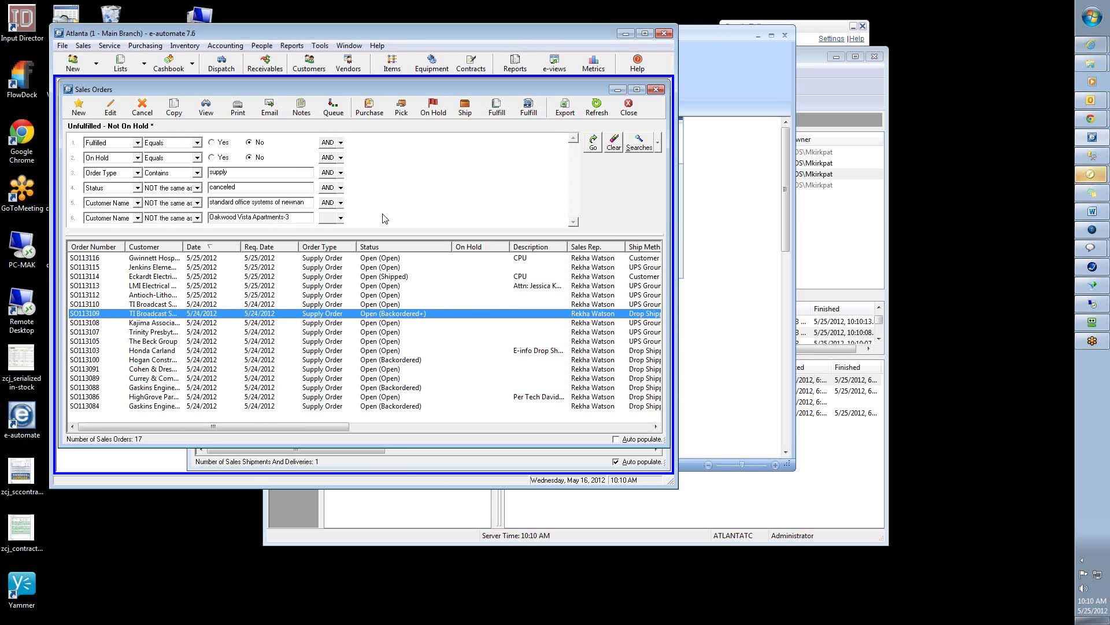
{"action": "left_click", "coordinate": [377, 276]}
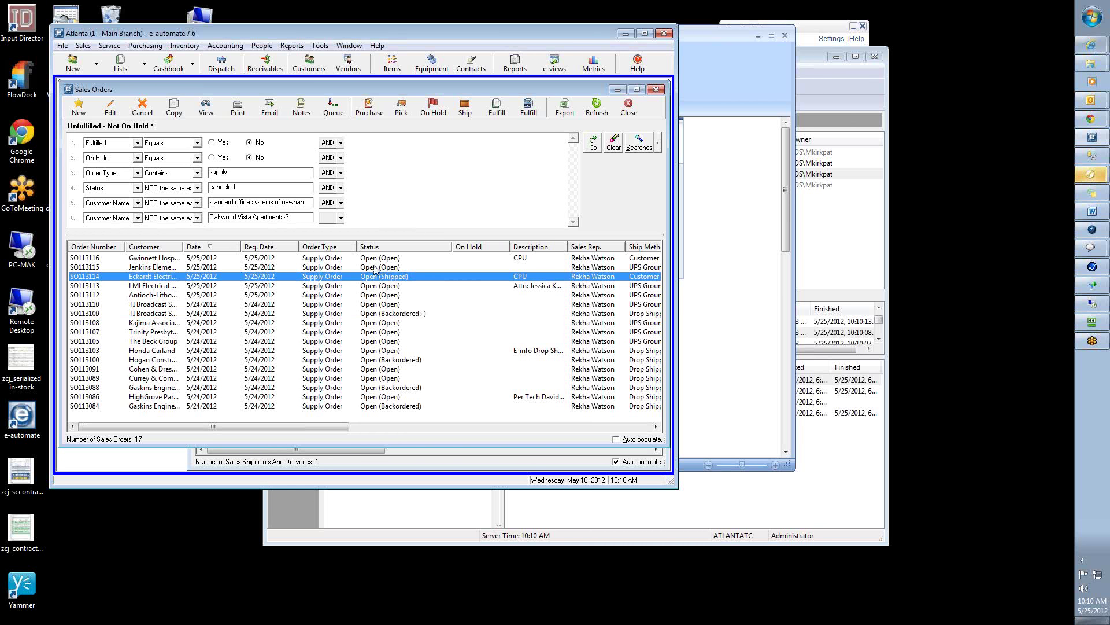
{"action": "left_click", "coordinate": [375, 268]}
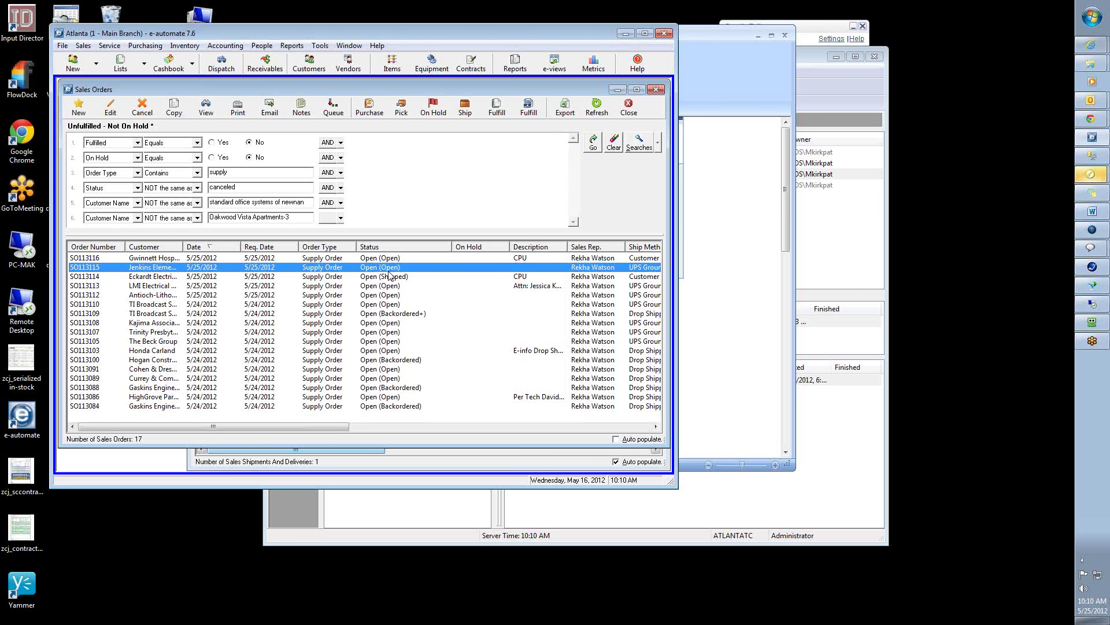
Reopen shipment SH1123400, check its $0.00 freight amount, and cancel without saving
{"action": "left_click", "coordinate": [379, 461]}
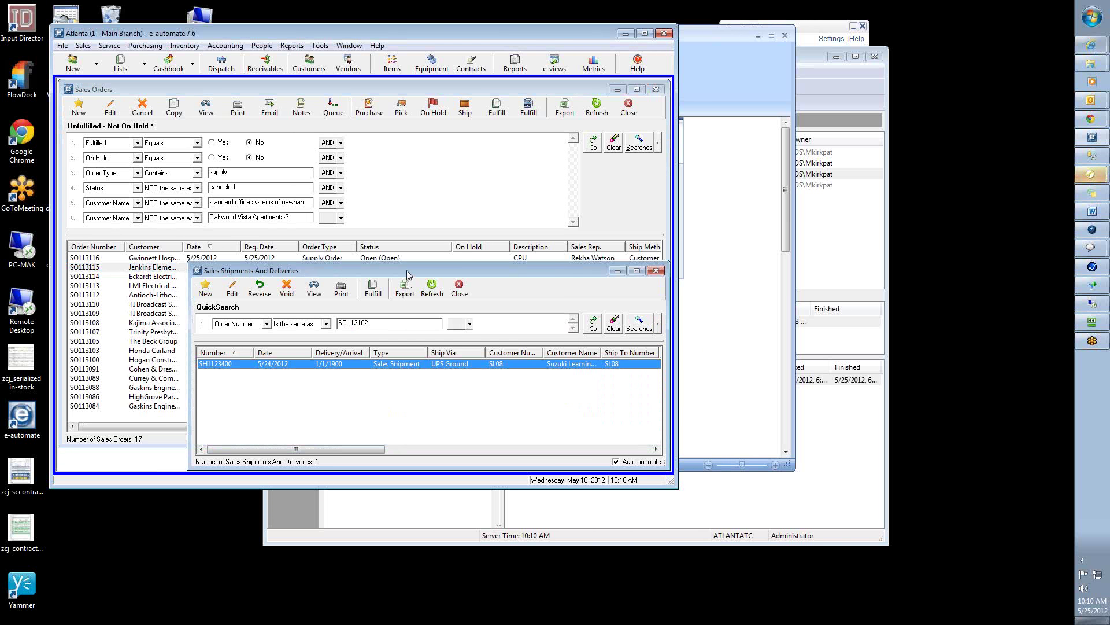
{"action": "left_click_drag", "start_coordinate": [407, 270], "coordinate": [386, 269]}
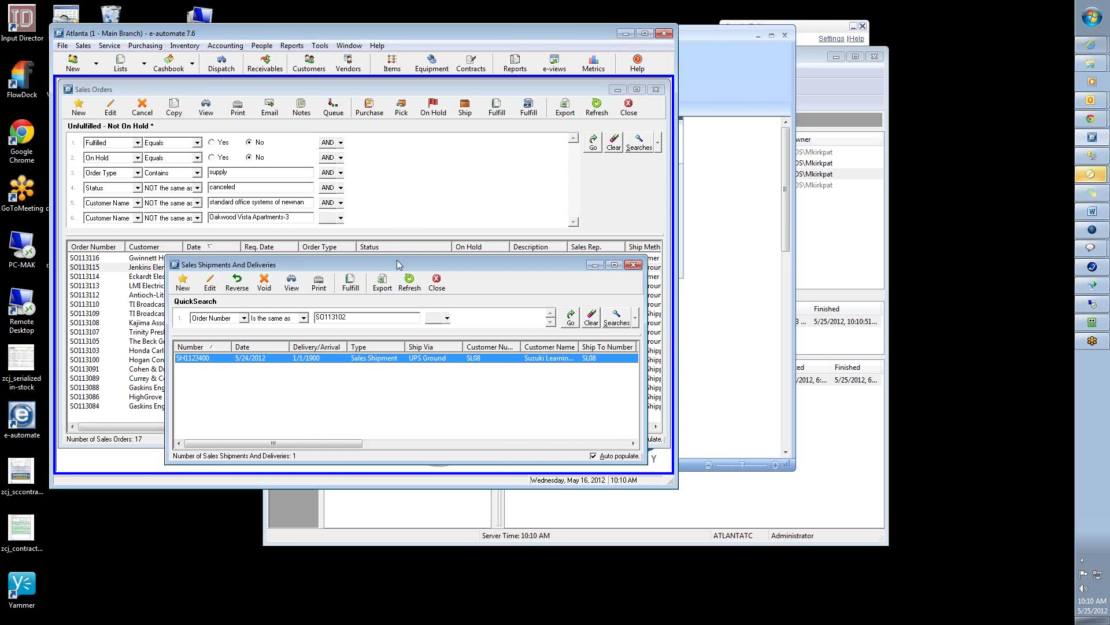
{"action": "double_click", "coordinate": [371, 363]}
{"action": "left_click", "coordinate": [428, 128]}
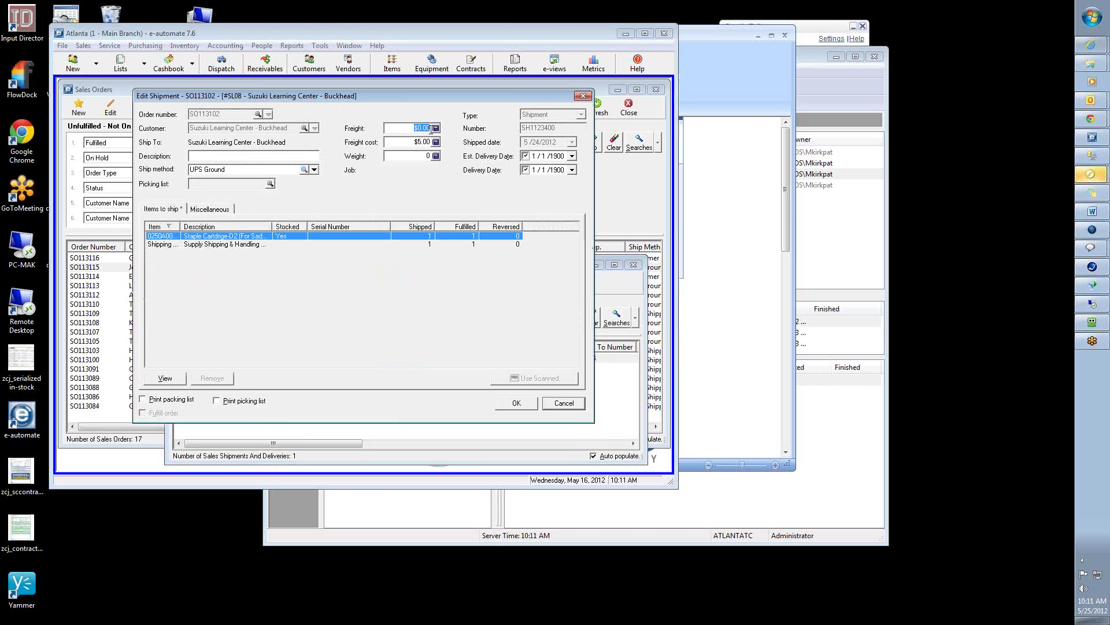
{"action": "left_click", "coordinate": [576, 406]}
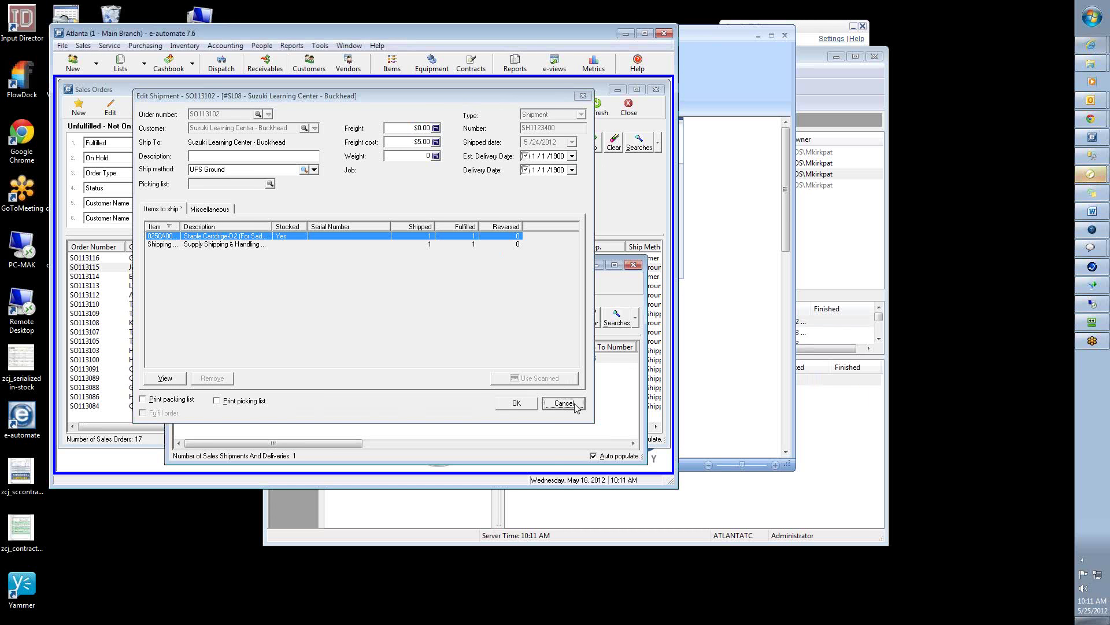
Check the available actions for order SO113109, then return to SO113102's shipment list
{"action": "left_click", "coordinate": [398, 192]}
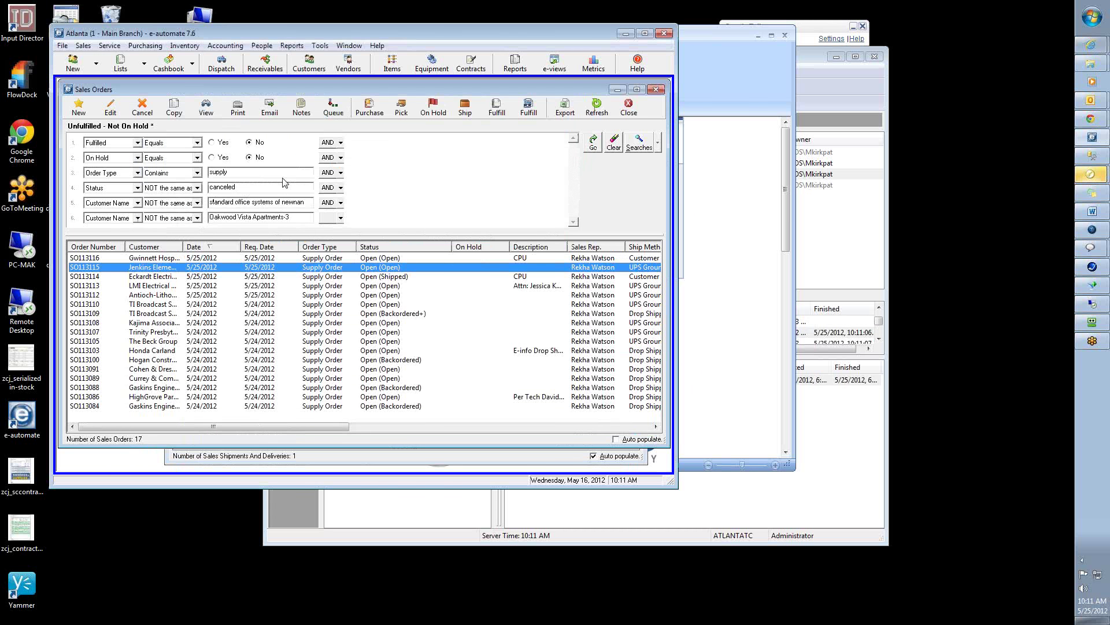
{"action": "left_click", "coordinate": [270, 315]}
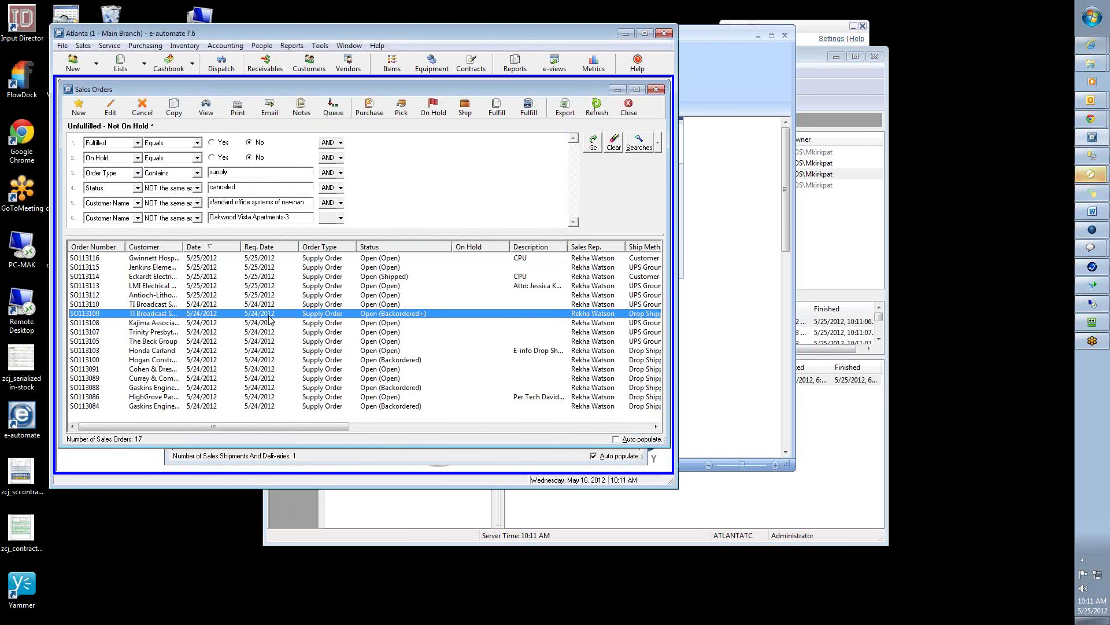
{"action": "right_click", "coordinate": [270, 319]}
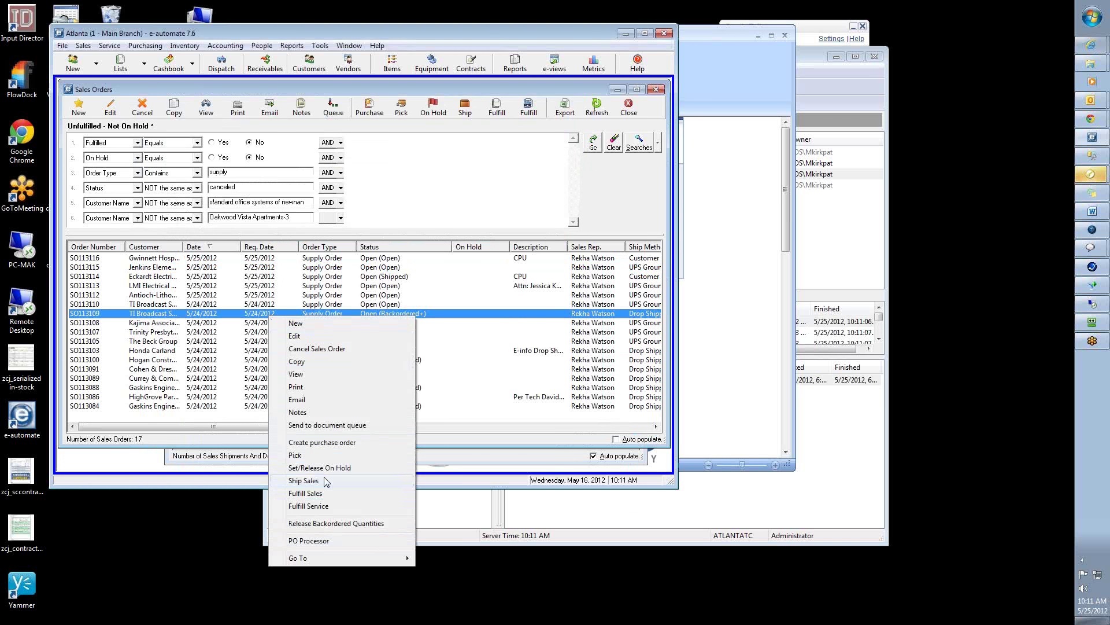
{"action": "left_click", "coordinate": [249, 459]}
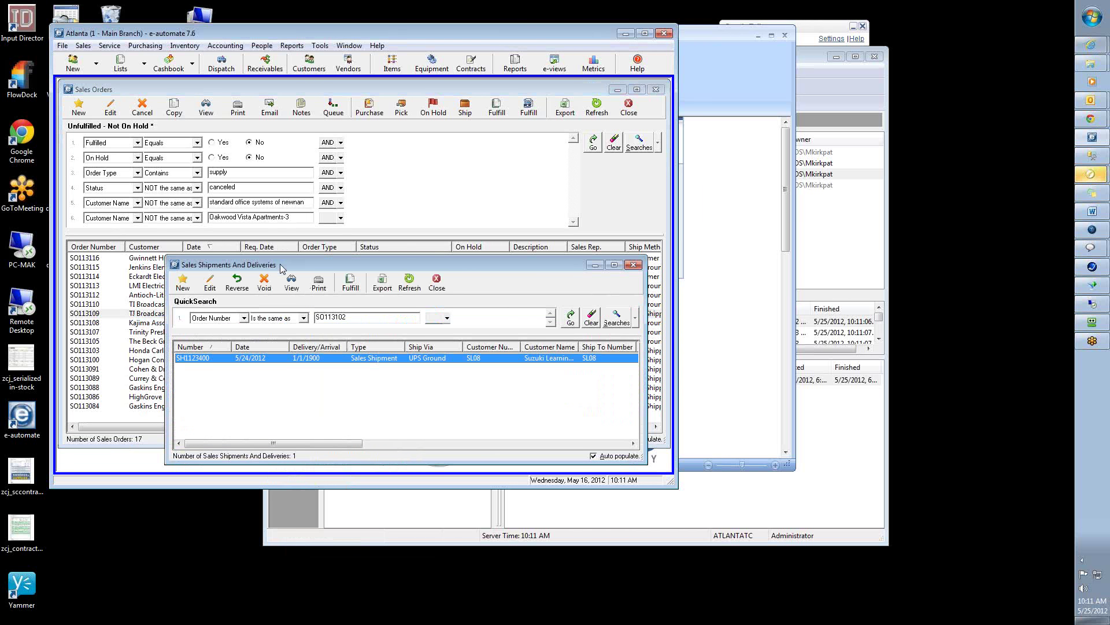
{"action": "left_click", "coordinate": [100, 315]}
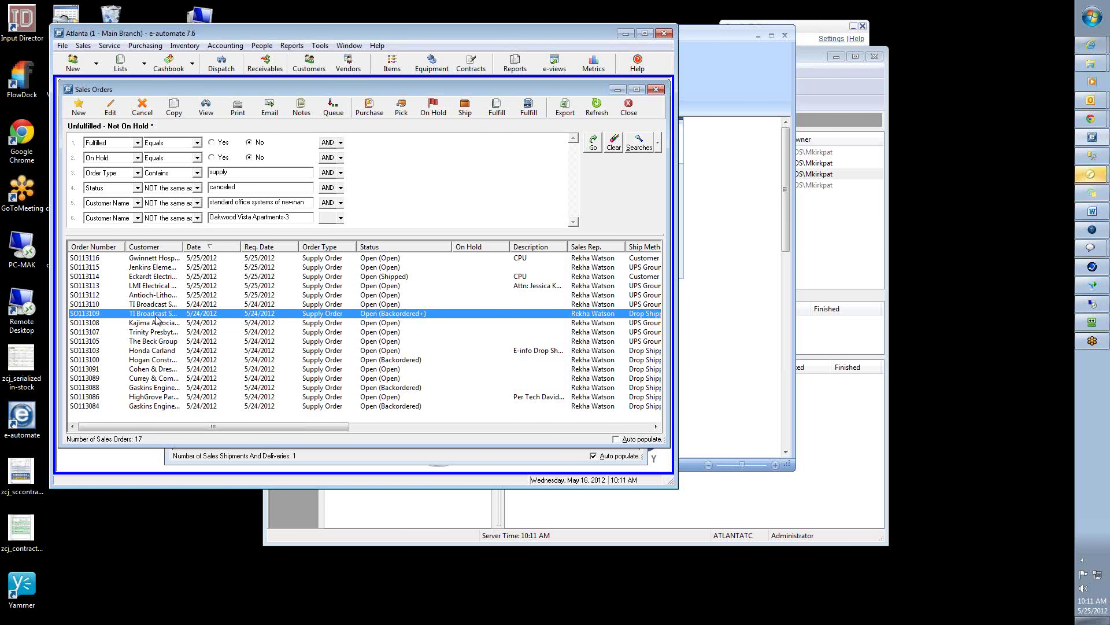
{"action": "left_click", "coordinate": [233, 459]}
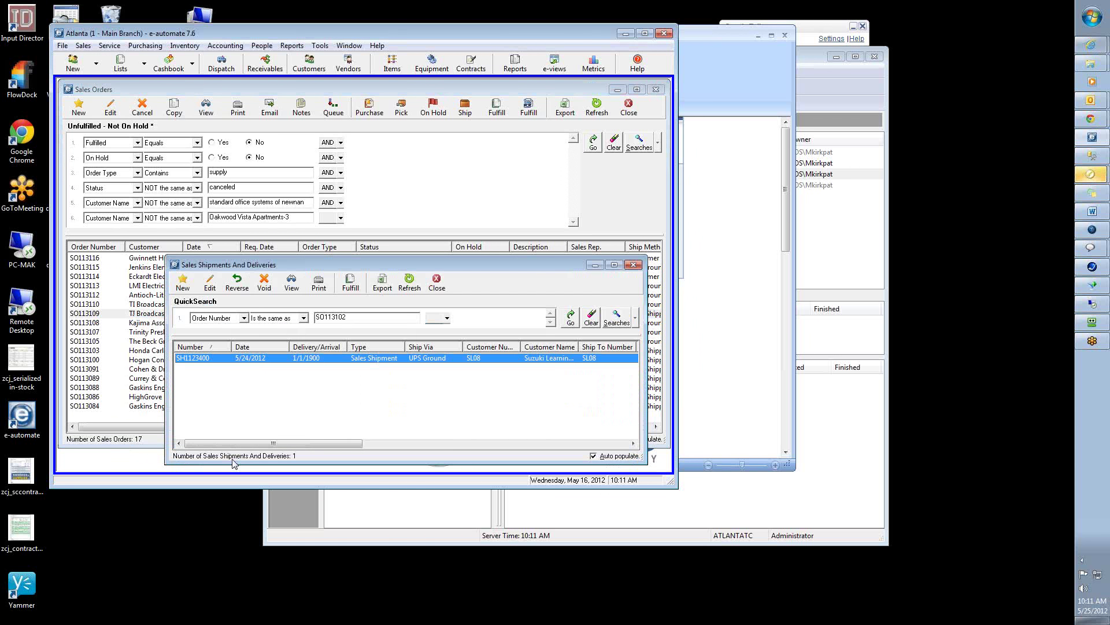
{"action": "left_click", "coordinate": [132, 314]}
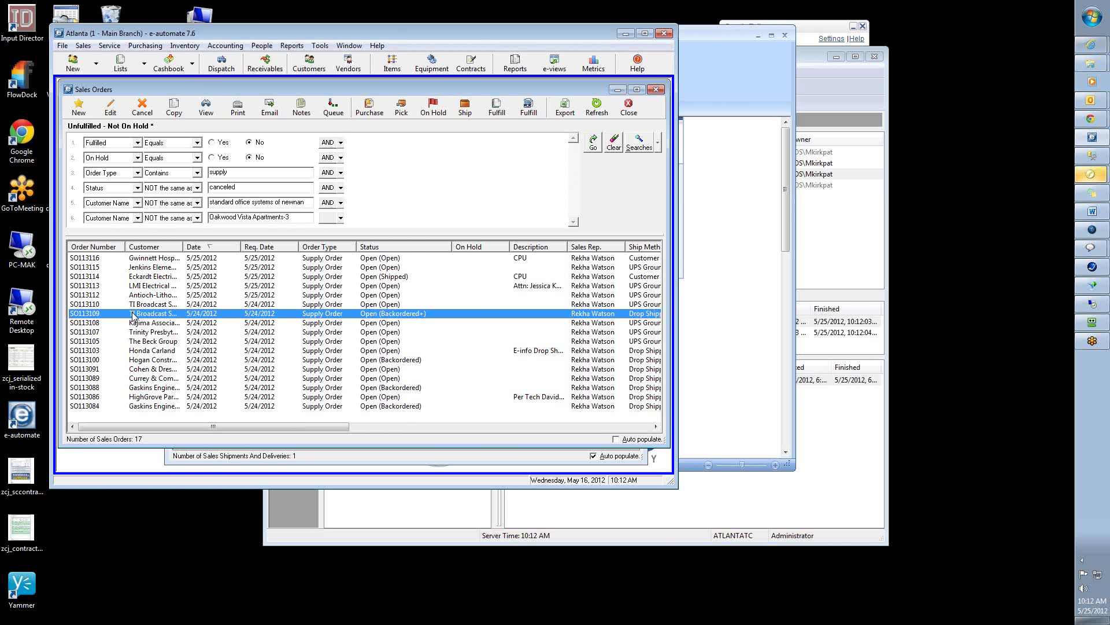
Check shipment SH1123400's UPS Ground package tracking number, 0.80 weight and freight cost
{"action": "left_click", "coordinate": [294, 460]}
{"action": "double_click", "coordinate": [350, 358]}
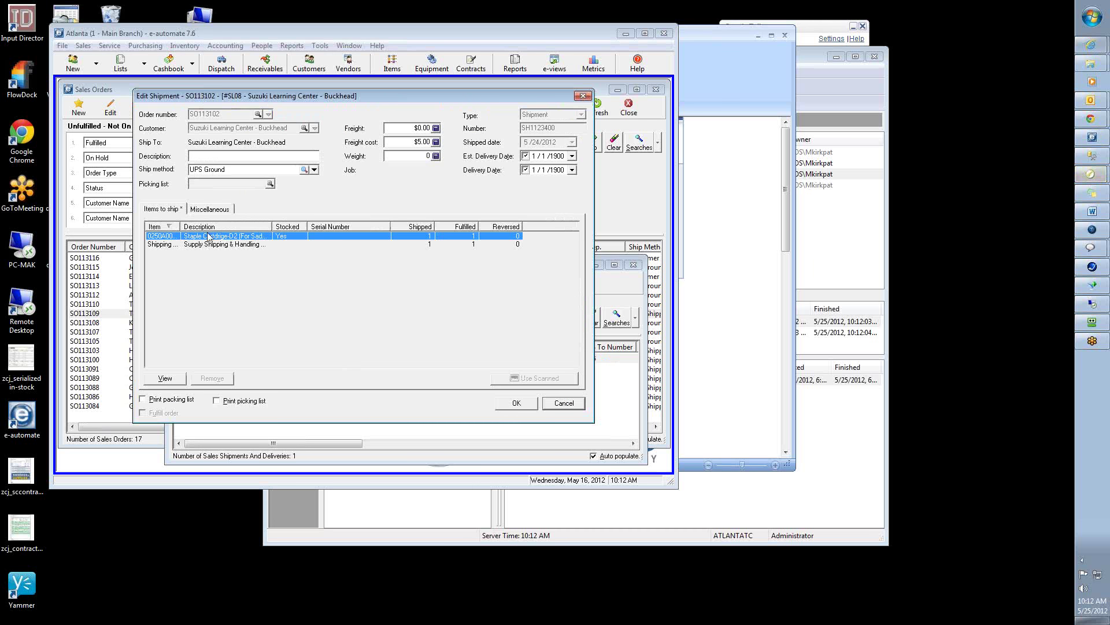
{"action": "left_click", "coordinate": [194, 208]}
{"action": "left_click", "coordinate": [441, 316]}
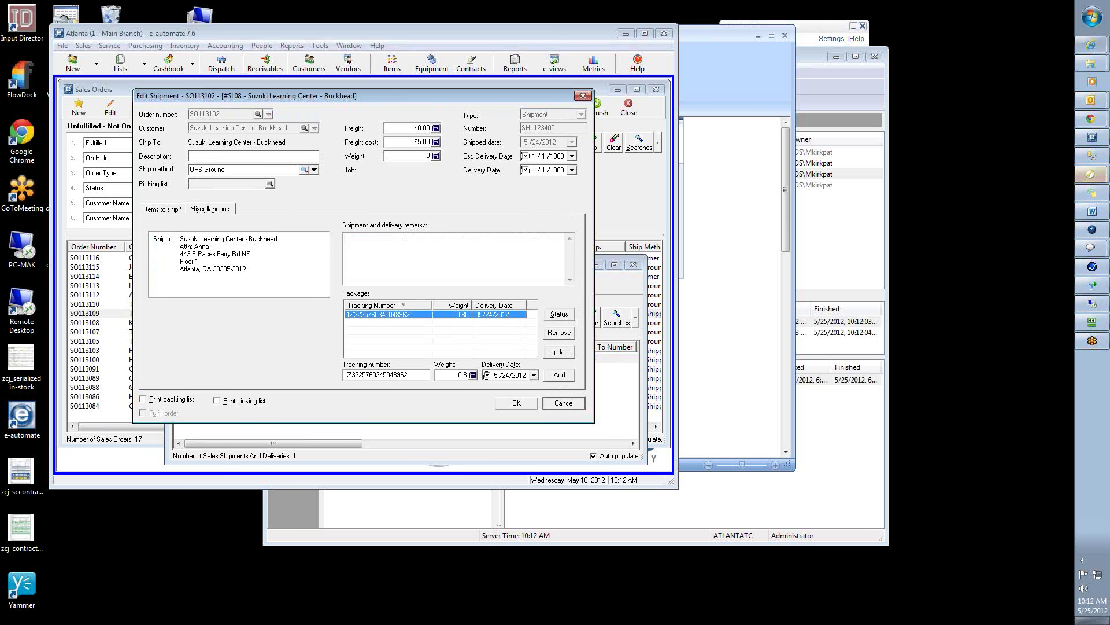
{"action": "left_click", "coordinate": [418, 128]}
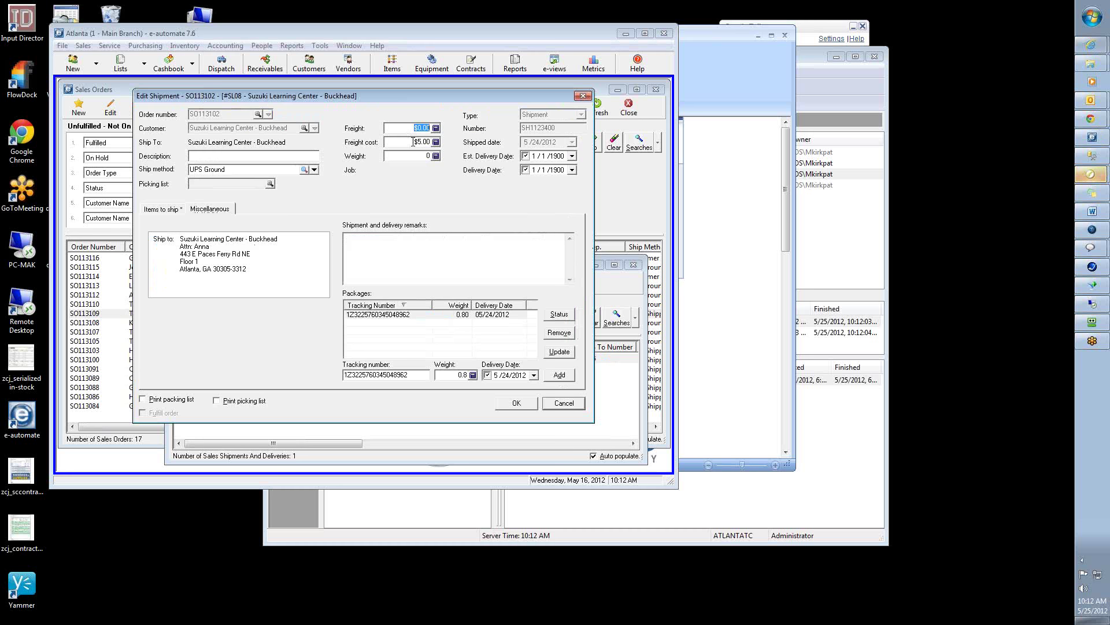
{"action": "key", "text": "Tab"}
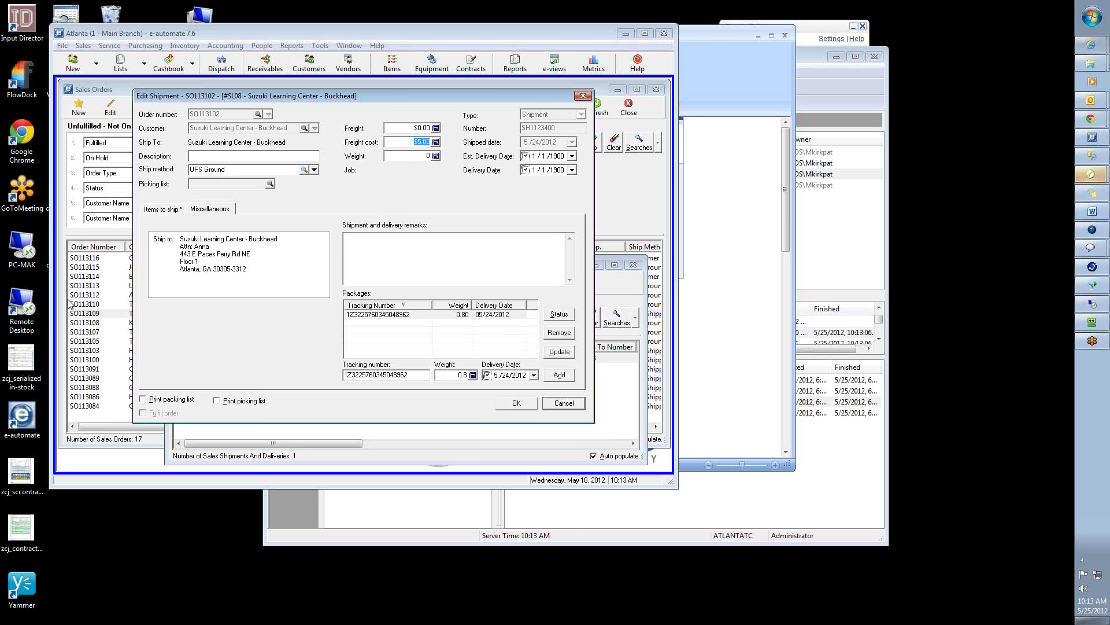
{"action": "left_click", "coordinate": [25, 314]}
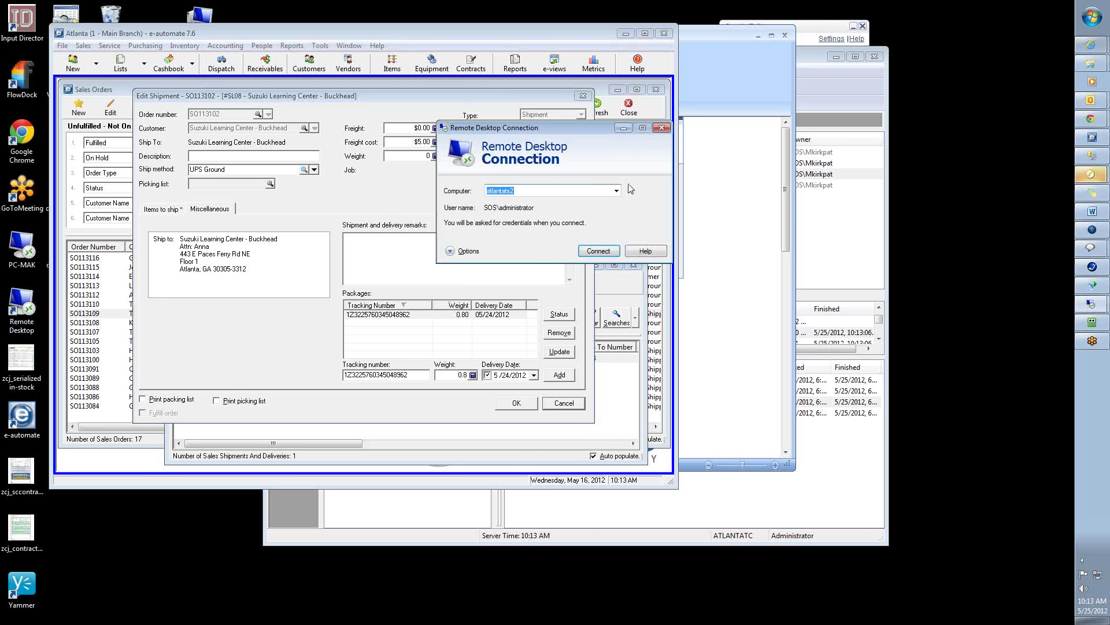
{"action": "left_click", "coordinate": [617, 191]}
{"action": "left_click", "coordinate": [578, 276]}
{"action": "left_click", "coordinate": [598, 250]}
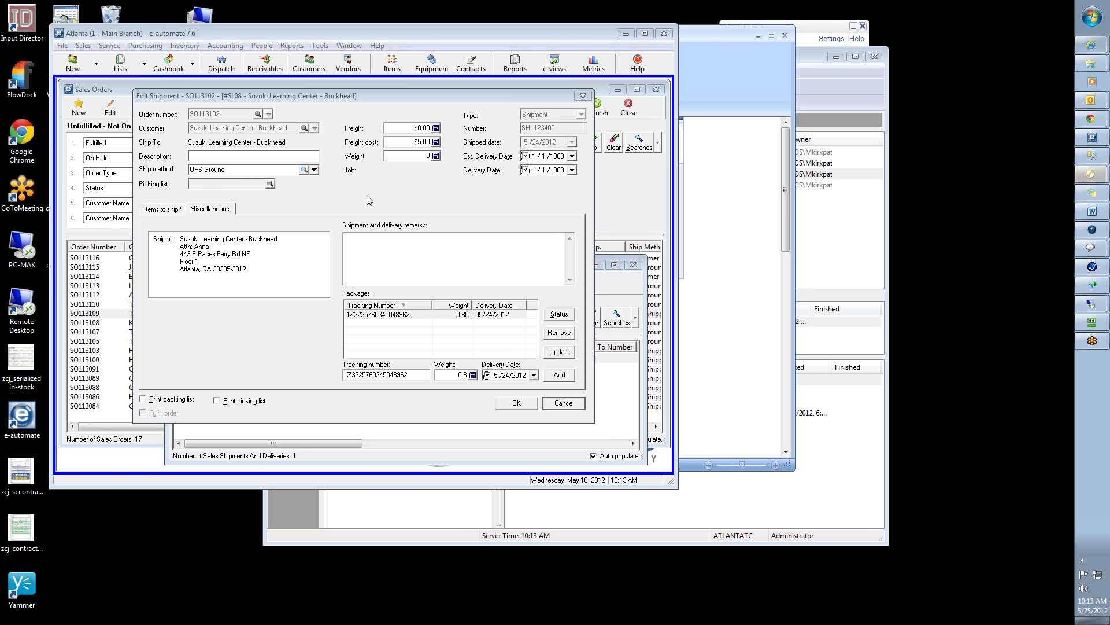
Move the Edit Shipment window aside to uncover the sales orders, then cancel it unsaved
{"action": "left_click", "coordinate": [379, 125]}
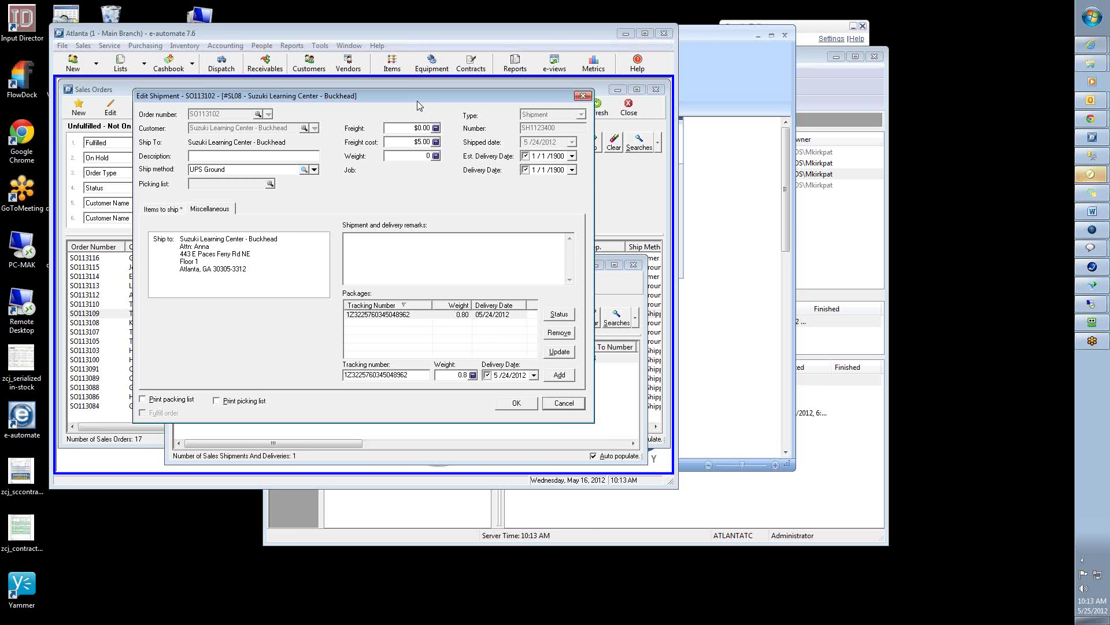
{"action": "left_click_drag", "start_coordinate": [417, 100], "coordinate": [471, 132]}
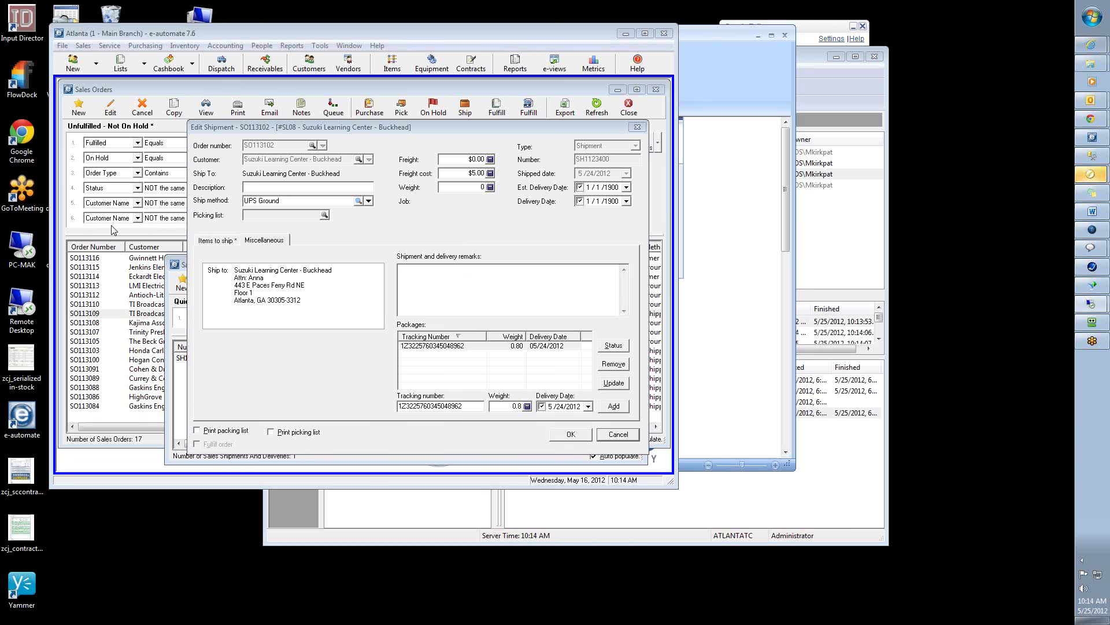
{"action": "left_click", "coordinate": [619, 437]}
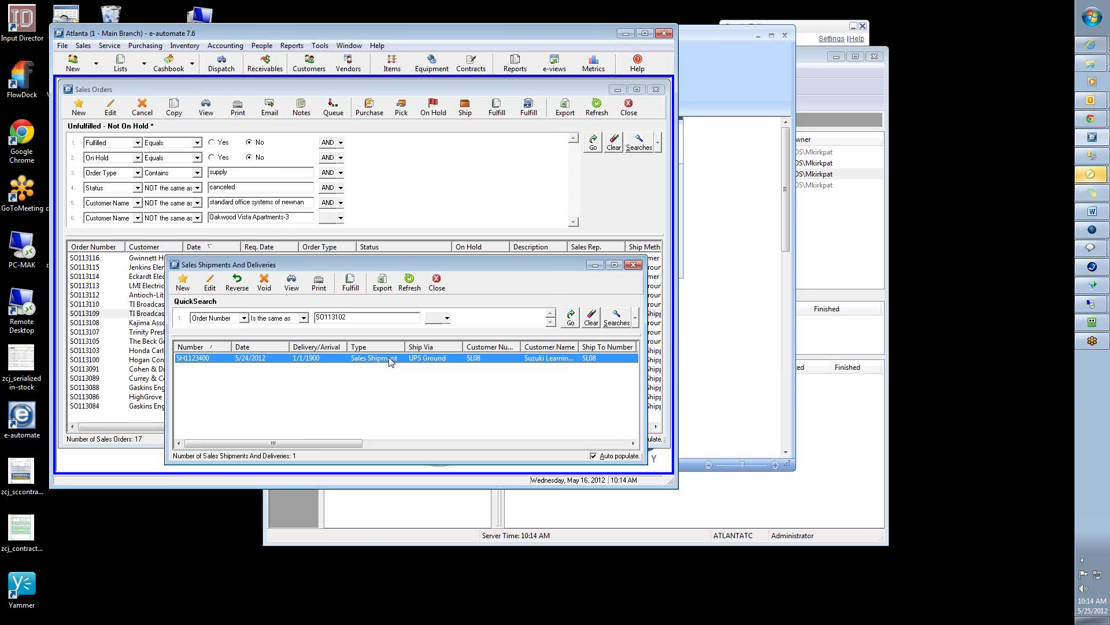
Recheck shipment SH1123400 and its actions without voiding it, then close the shipments list
{"action": "double_click", "coordinate": [390, 361]}
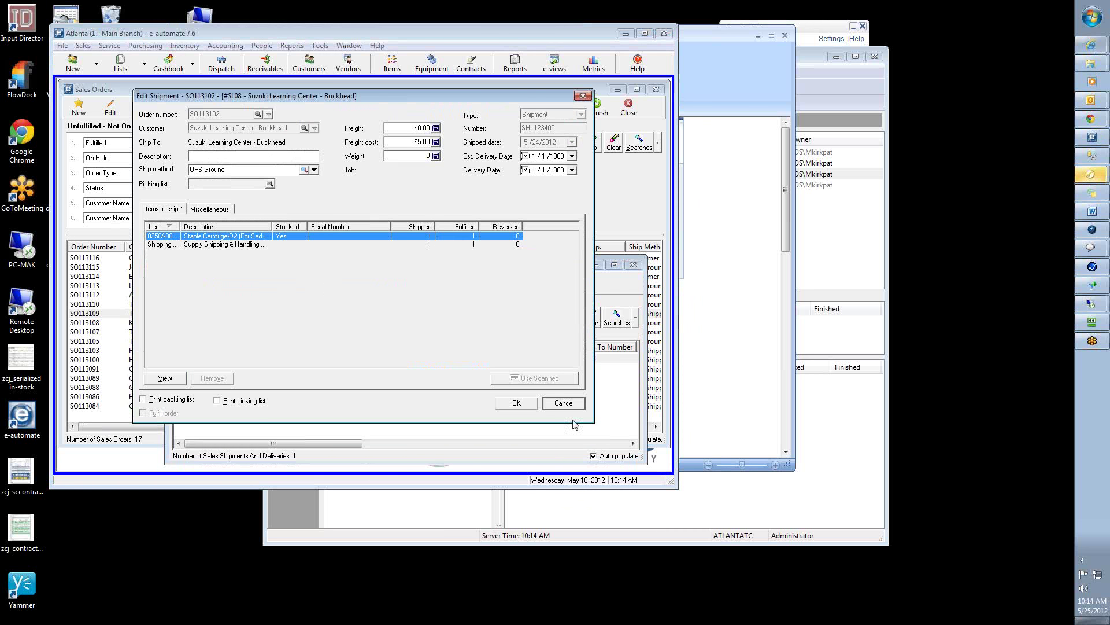
{"action": "left_click", "coordinate": [568, 407]}
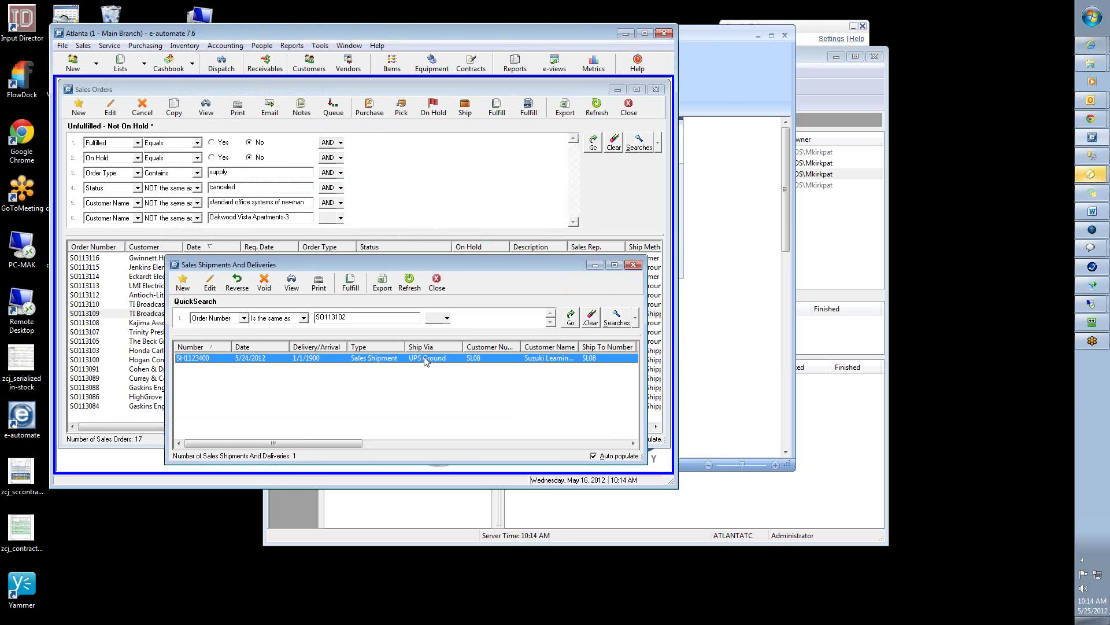
{"action": "right_click", "coordinate": [426, 362]}
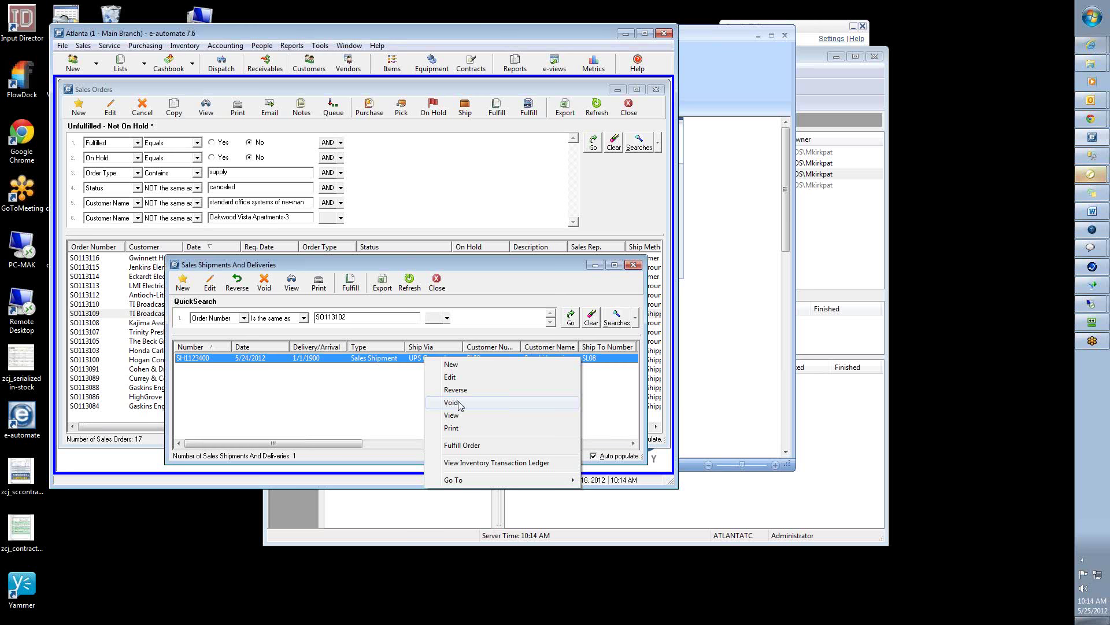
{"action": "left_click", "coordinate": [456, 295]}
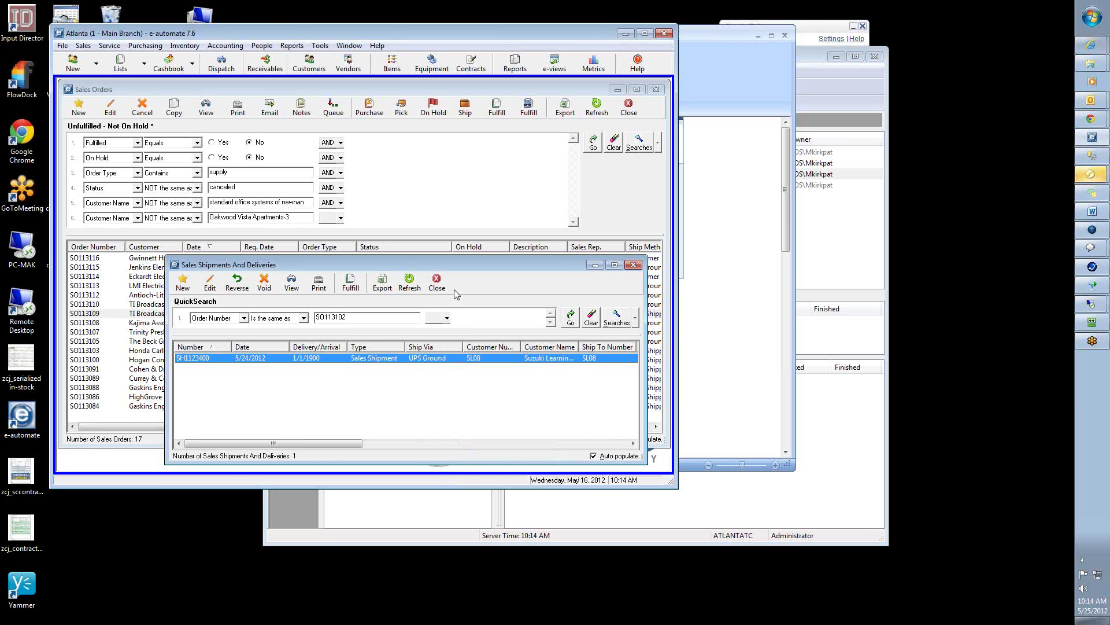
{"action": "double_click", "coordinate": [420, 359]}
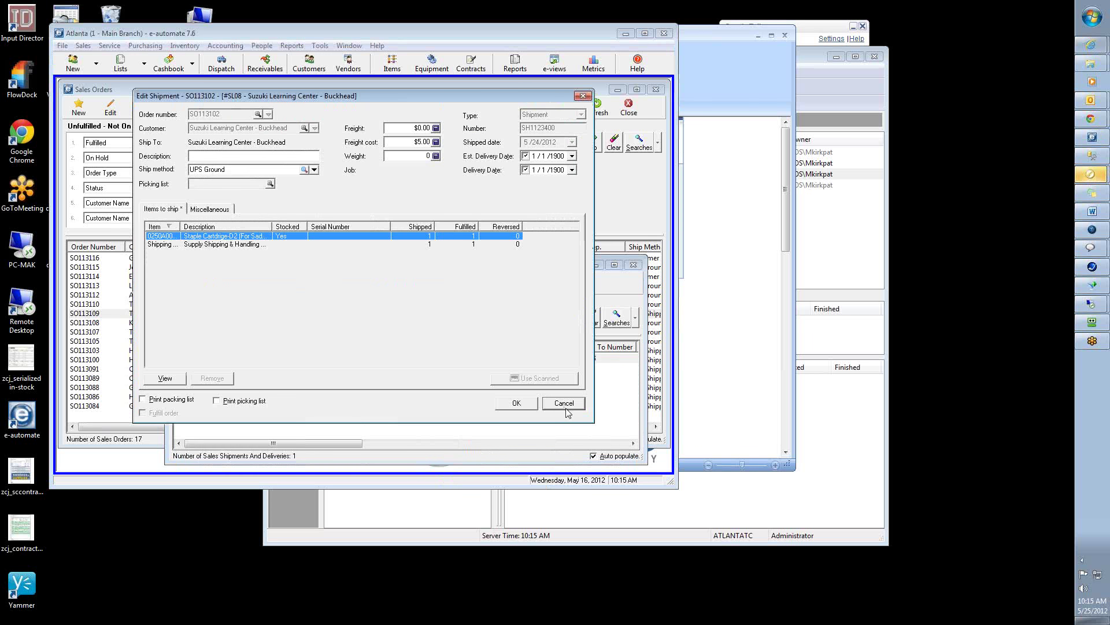
{"action": "left_click", "coordinate": [566, 408]}
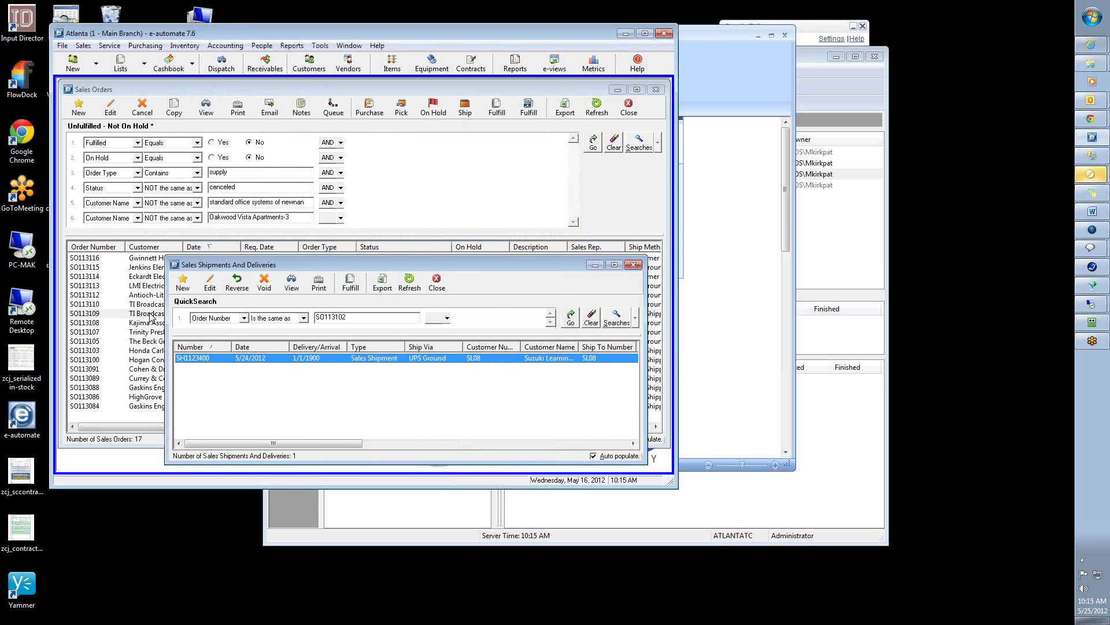
{"action": "left_click", "coordinate": [633, 265]}
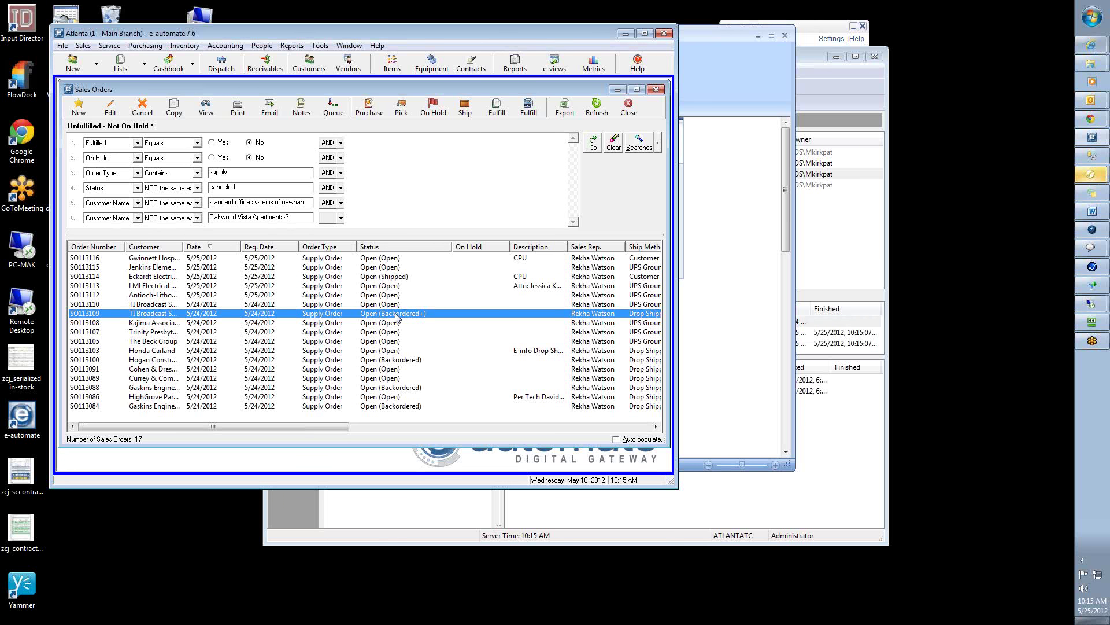
Check SO113109's NET 10 terms and Drop Shipped to Customer shipping, then close it unsaved
{"action": "double_click", "coordinate": [395, 317]}
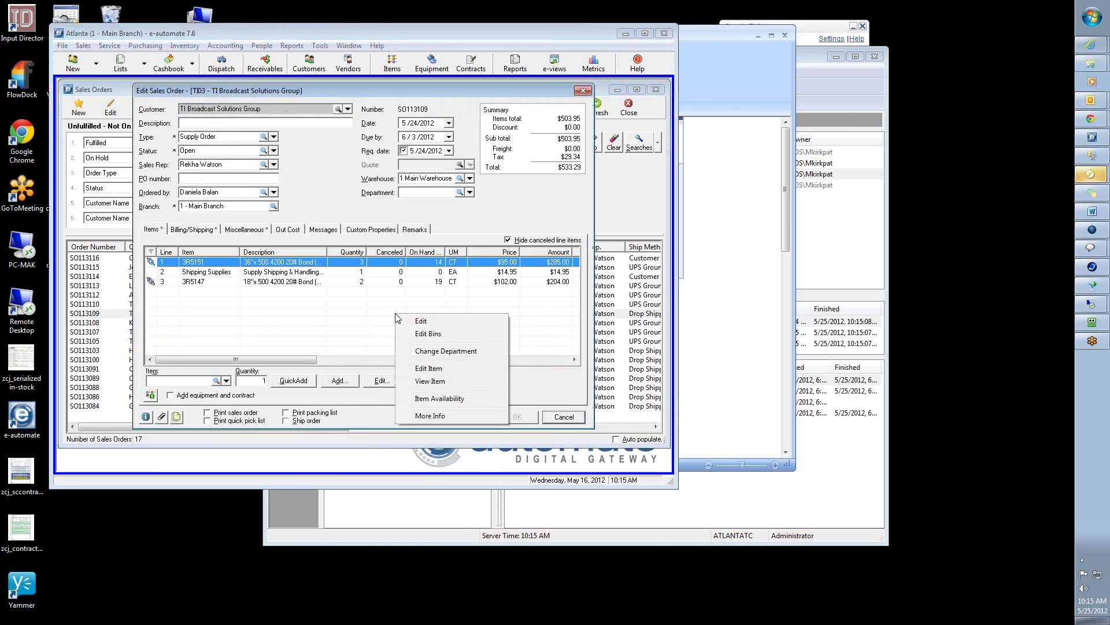
{"action": "left_click", "coordinate": [243, 229]}
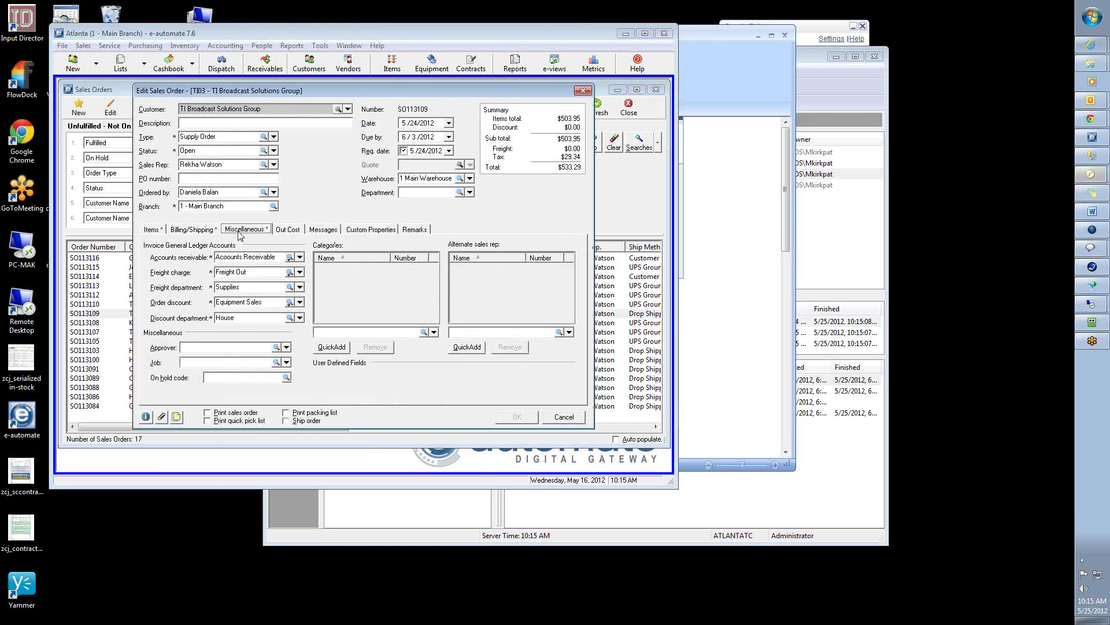
{"action": "left_click", "coordinate": [209, 231]}
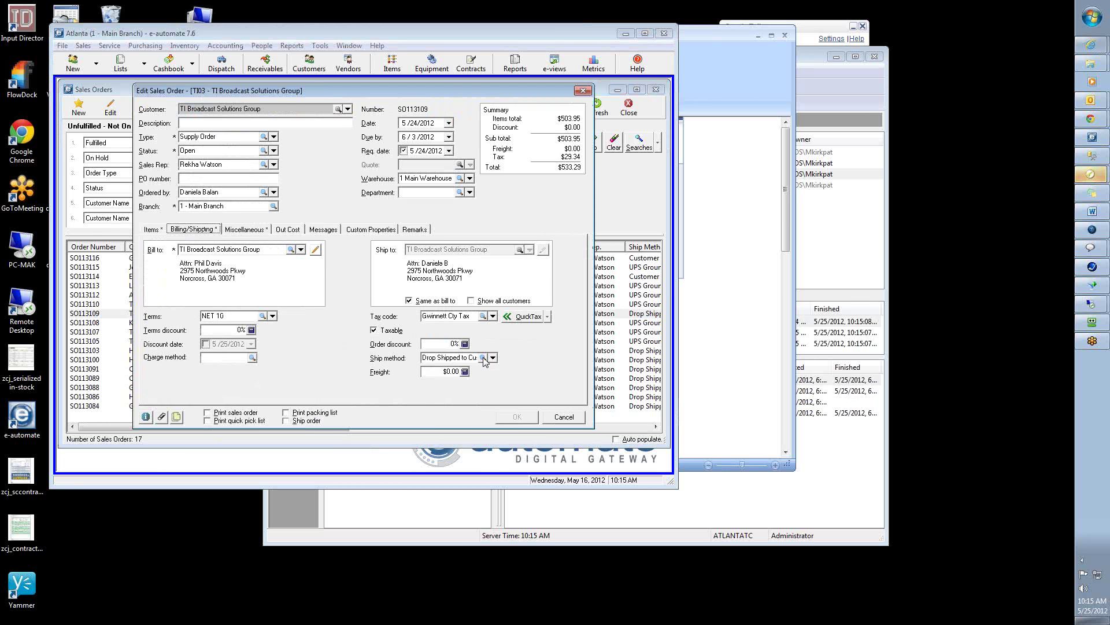
{"action": "left_click", "coordinate": [554, 419]}
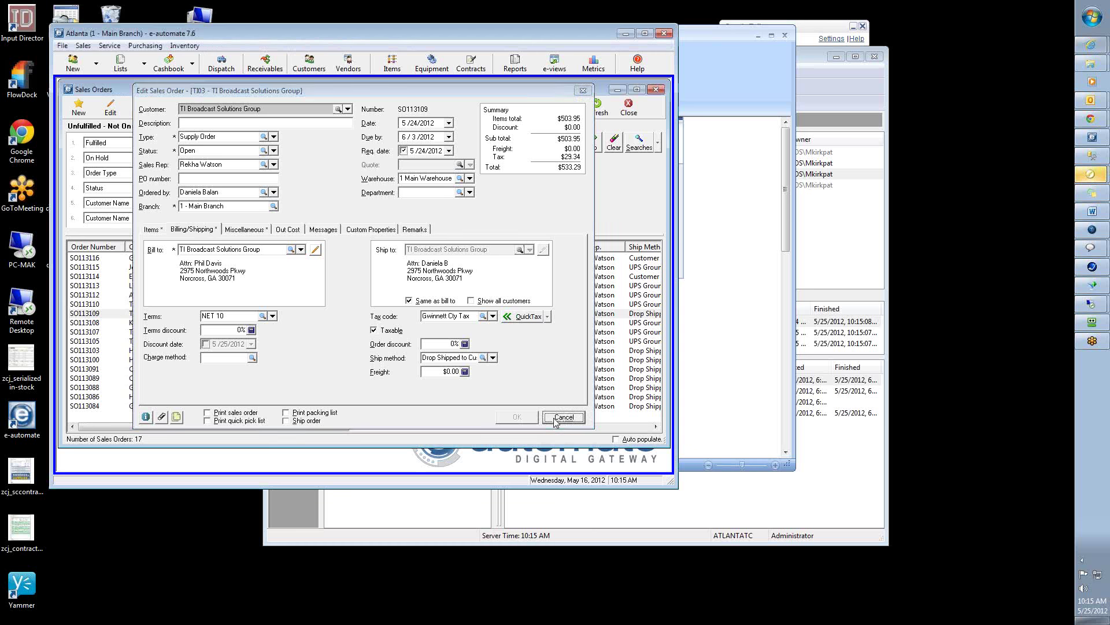
Close sales order SO113109 without saving and select the Remote Desktop icon on the desktop
{"action": "left_click", "coordinate": [563, 417]}
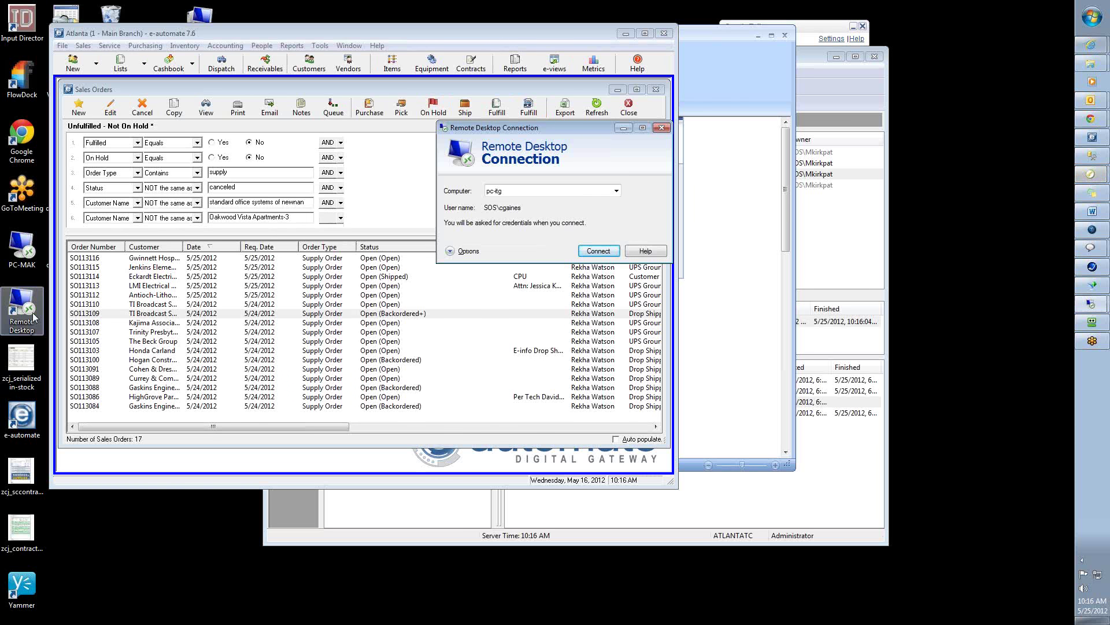
{"action": "left_click", "coordinate": [34, 316]}
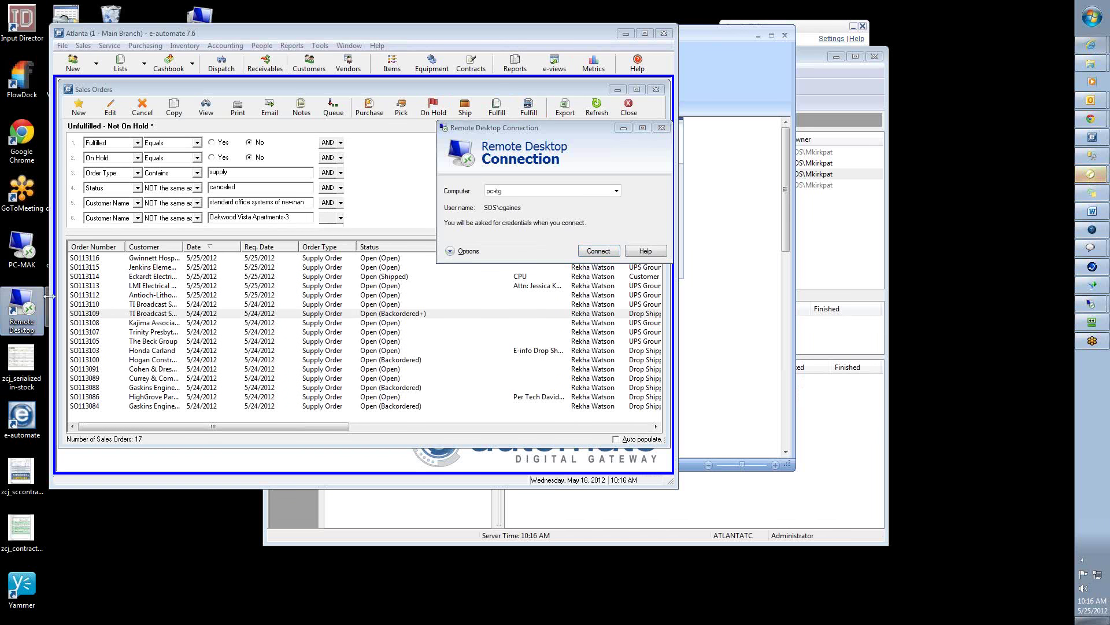
Start Remote Desktop Connection, connect to the saved computer pc-itg and confirm the login
{"action": "double_click", "coordinate": [36, 298]}
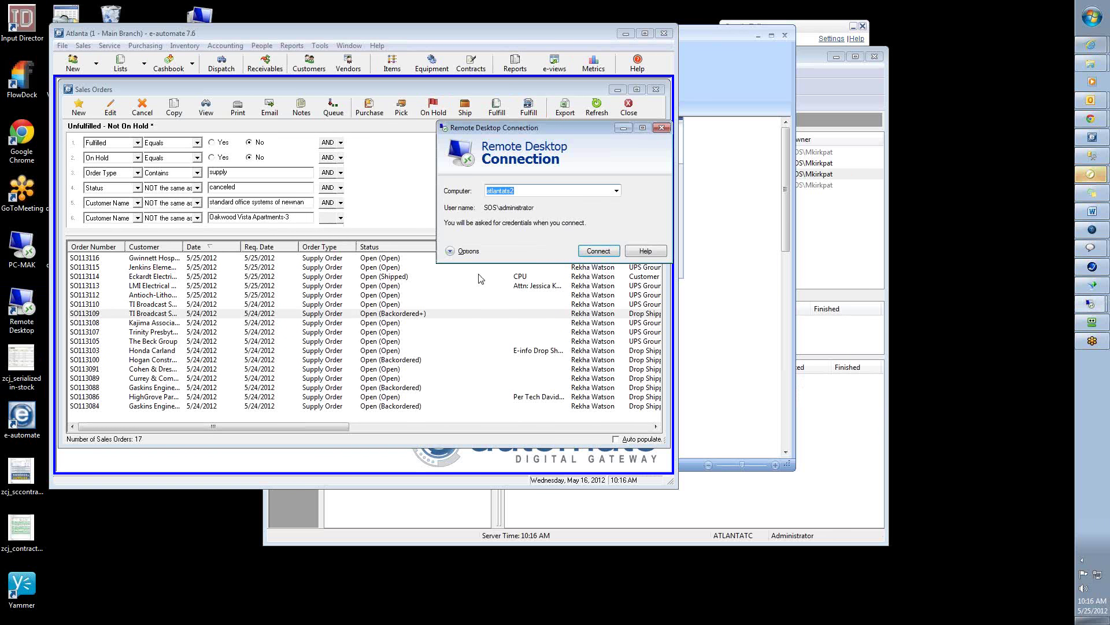
{"action": "left_click", "coordinate": [616, 190]}
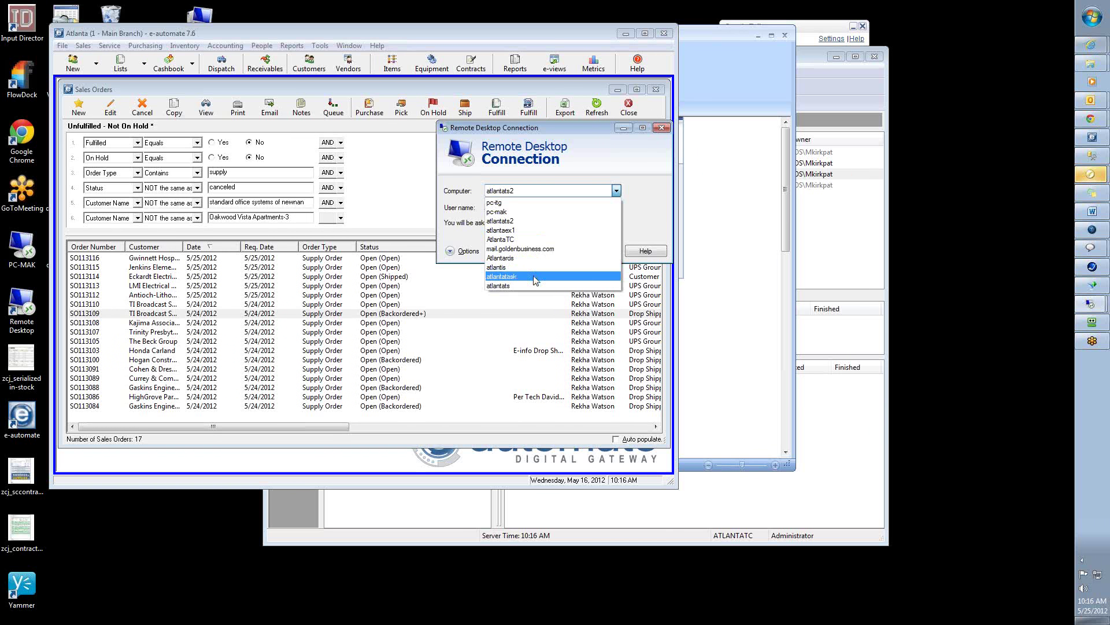
{"action": "left_click", "coordinate": [519, 203]}
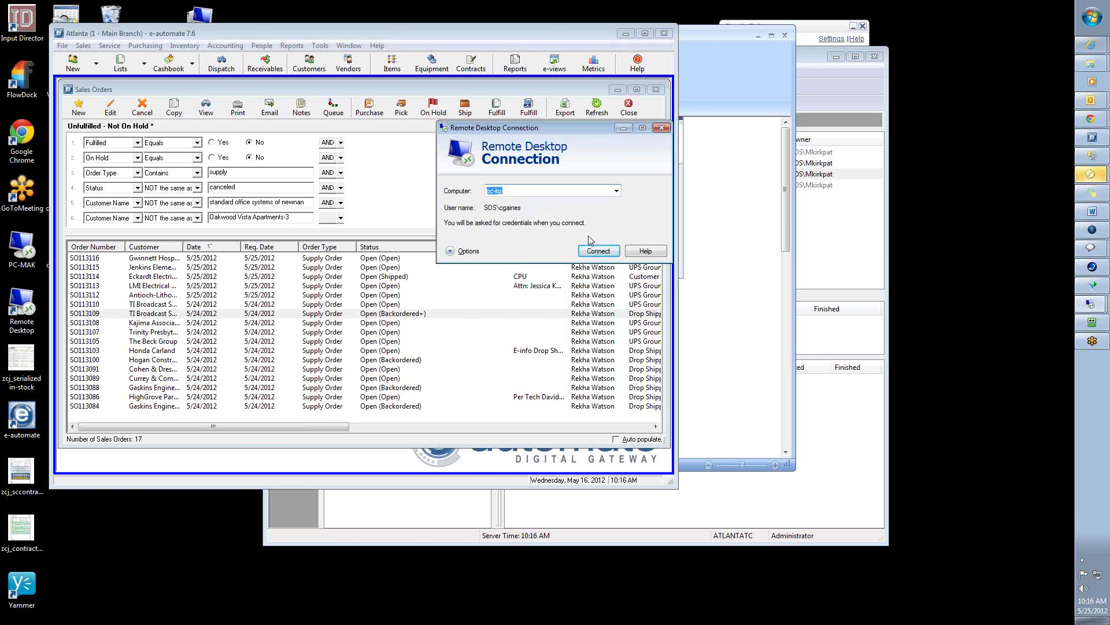
{"action": "left_click", "coordinate": [599, 251]}
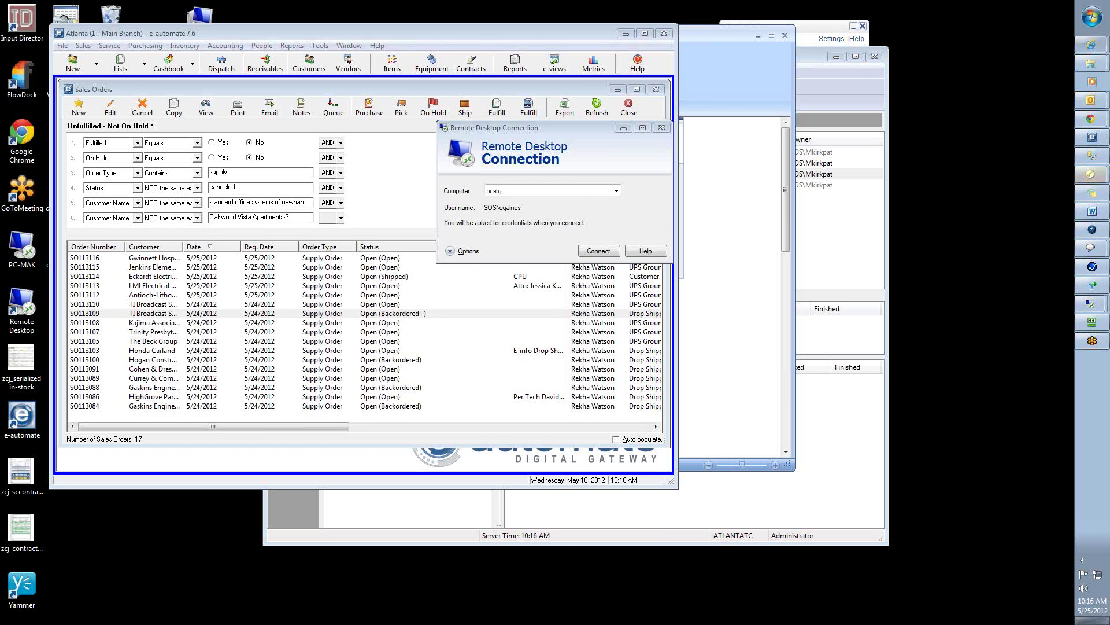
{"action": "key", "text": "Return"}
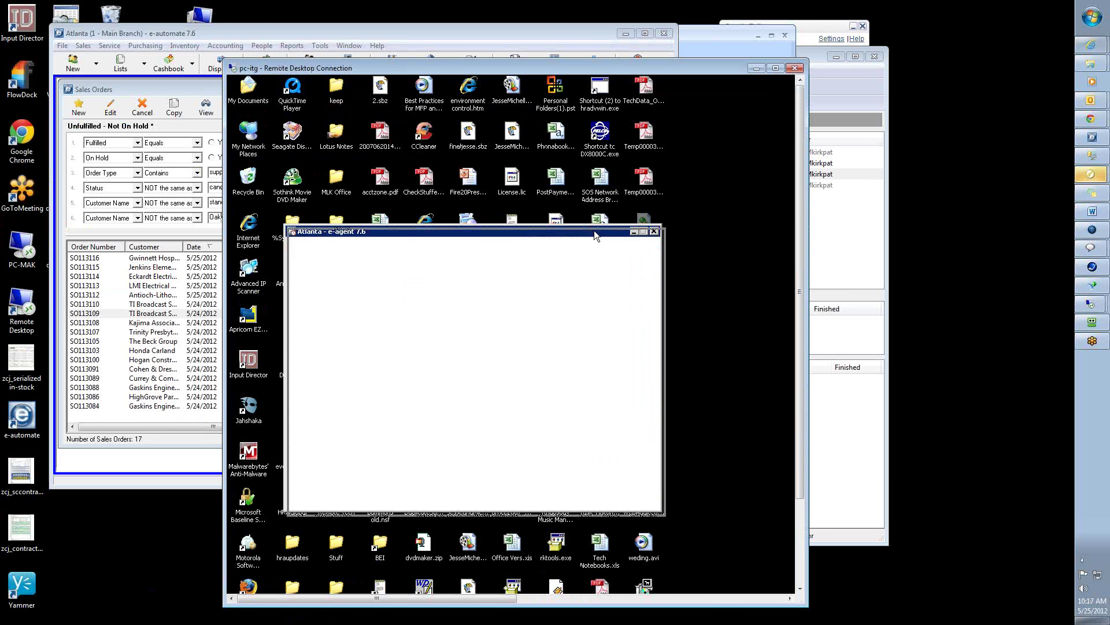
Bring the Atlanta e-agent window forward and open the Auto Invoice Sales Orders task settings
{"action": "left_click", "coordinate": [638, 235]}
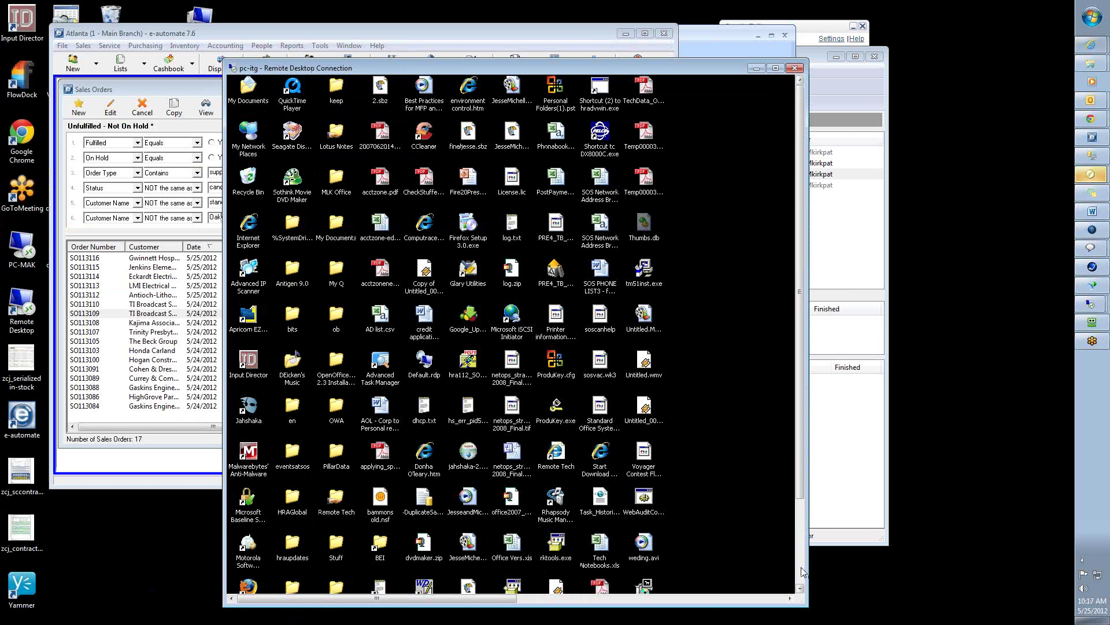
{"action": "left_click", "coordinate": [308, 586]}
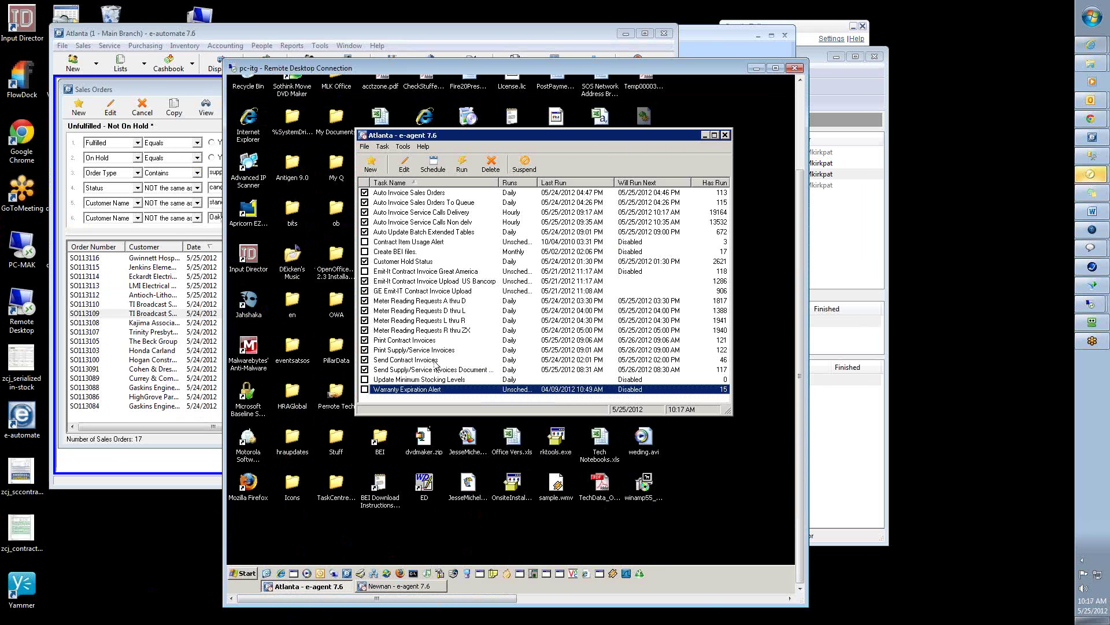
{"action": "left_click", "coordinate": [421, 196]}
{"action": "double_click", "coordinate": [420, 197]}
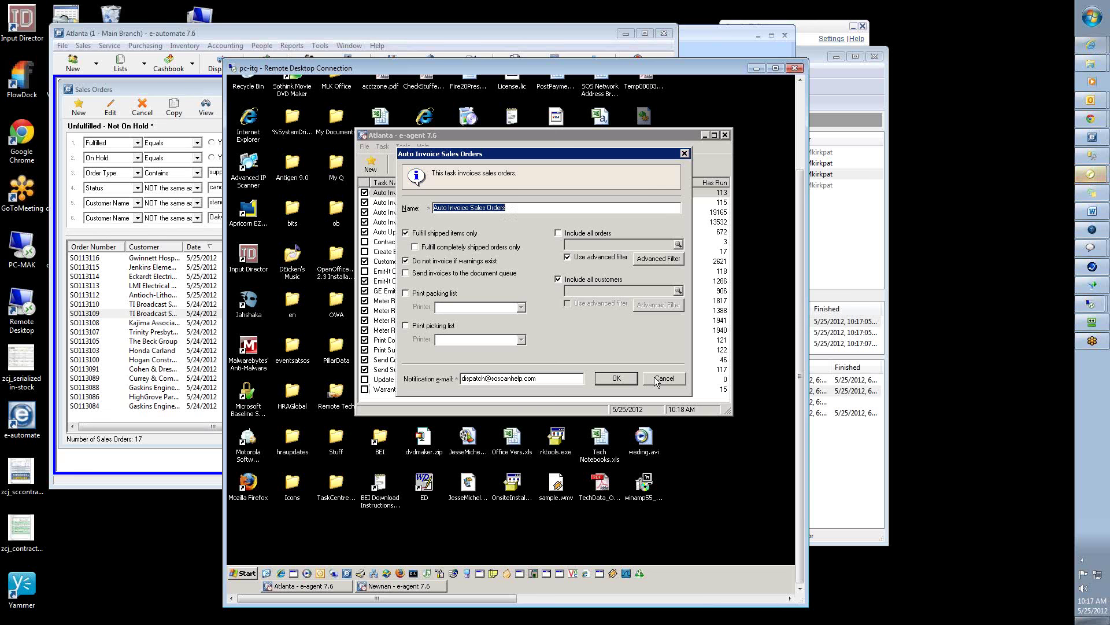
Review the task's Advanced Filter for included orders, then cancel both dialogs unchanged
{"action": "left_click", "coordinate": [507, 207]}
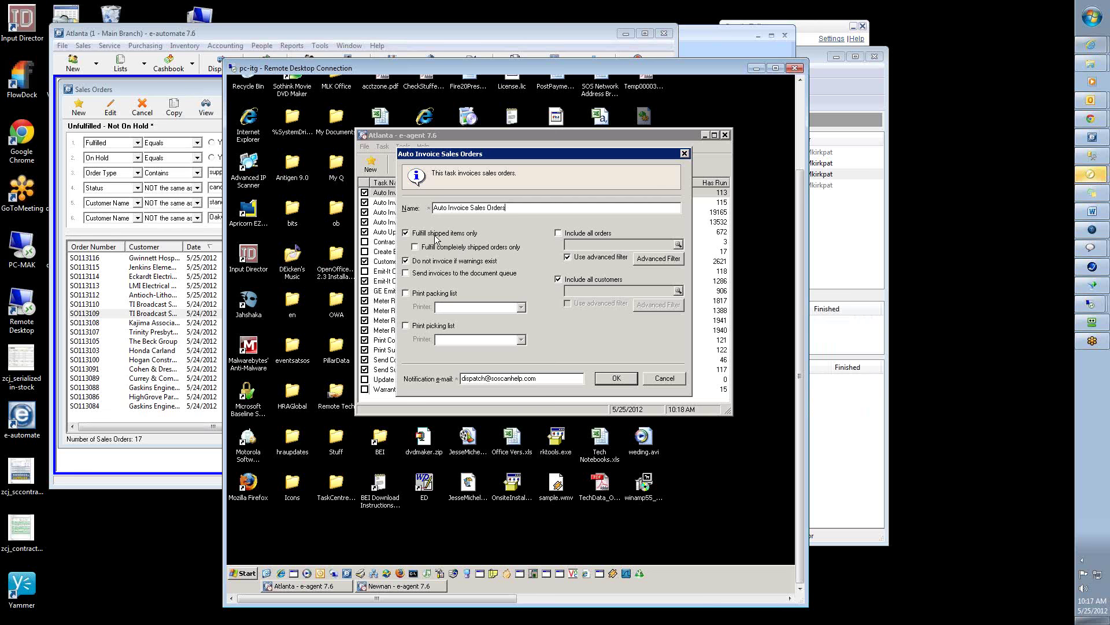
{"action": "left_click", "coordinate": [658, 260]}
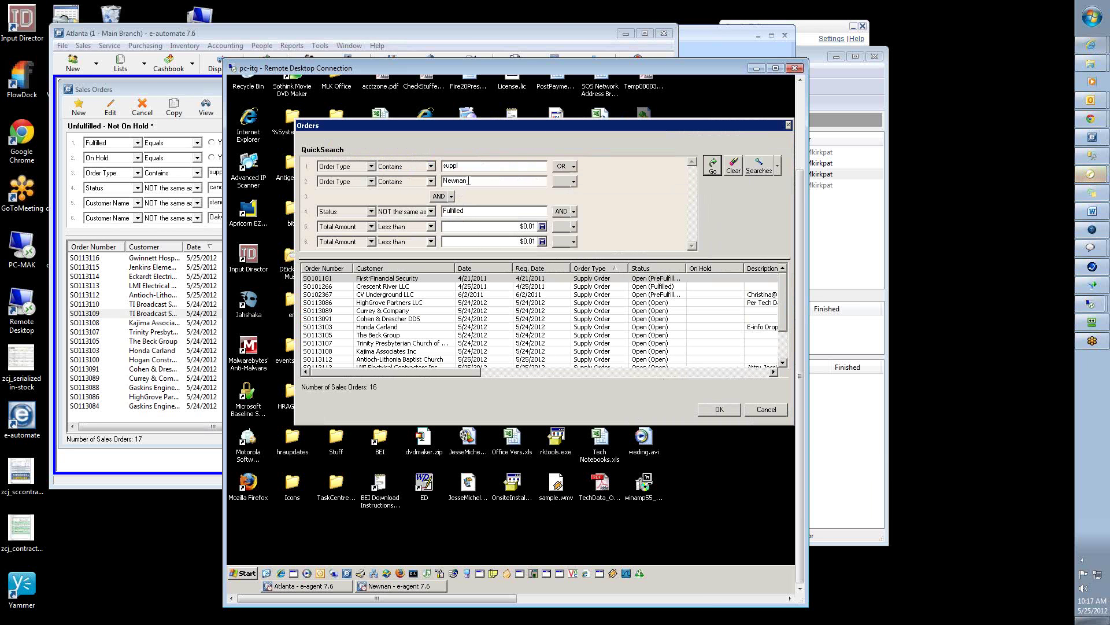
{"action": "left_click", "coordinate": [509, 227]}
{"action": "left_click", "coordinate": [767, 411]}
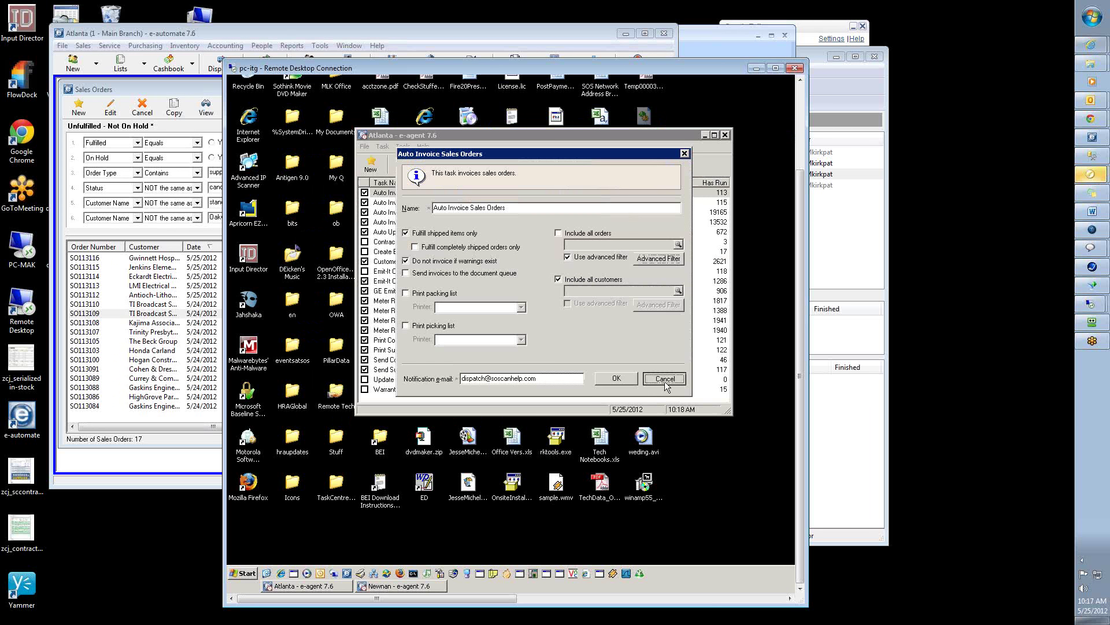
{"action": "left_click", "coordinate": [665, 379]}
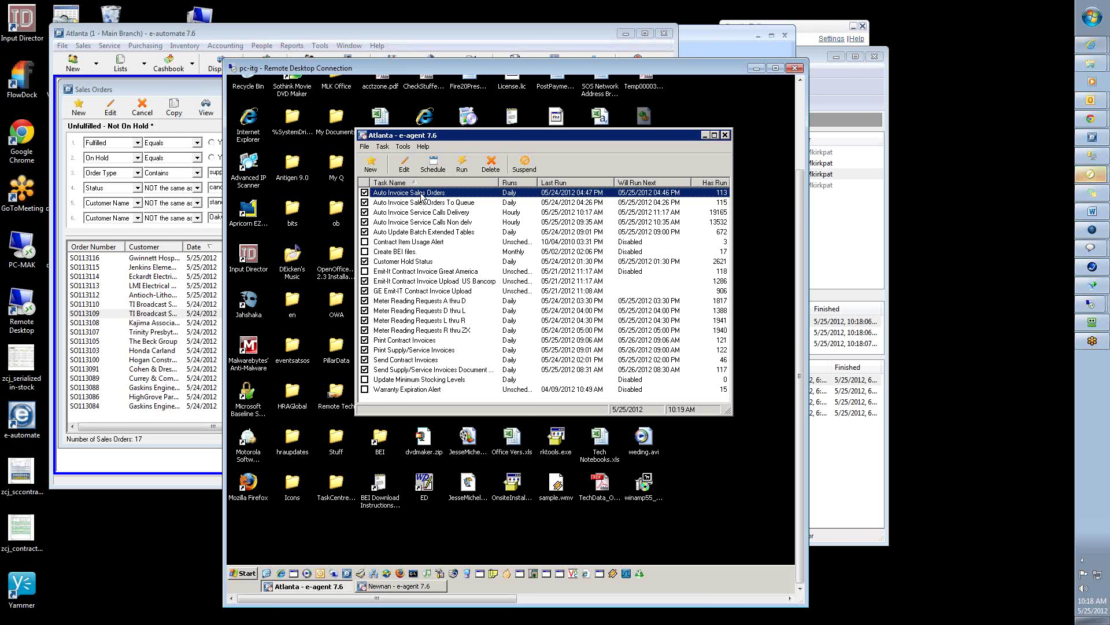
Review the 'Auto Invoice Sales Orders To Queue' task and its Advanced Filter unchanged, then return to Sales Orders
{"action": "left_click", "coordinate": [460, 204]}
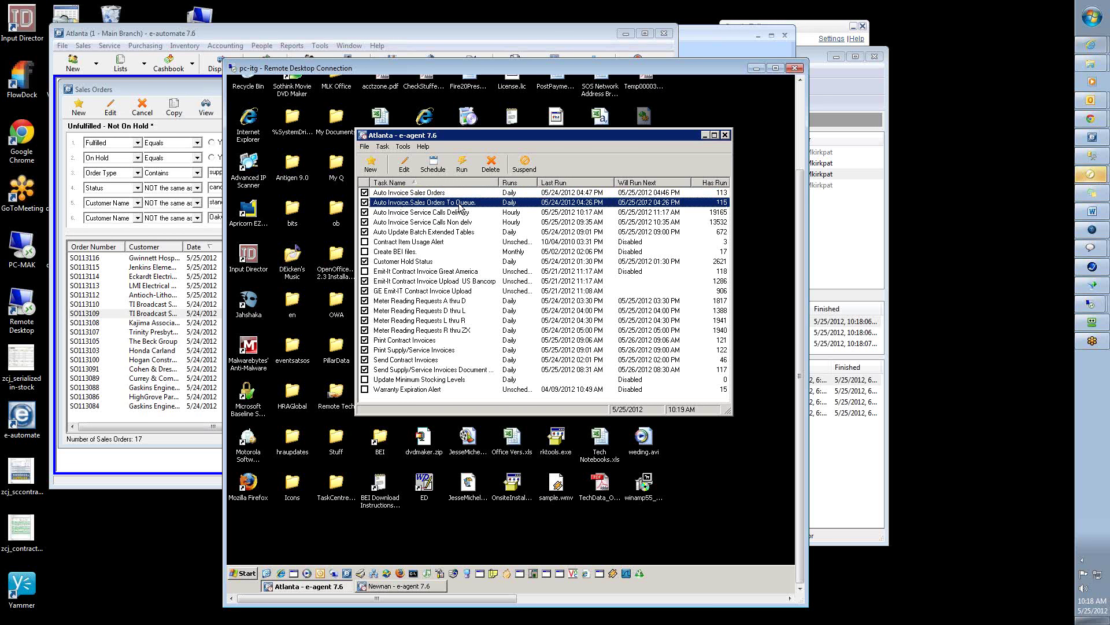
{"action": "double_click", "coordinate": [459, 204]}
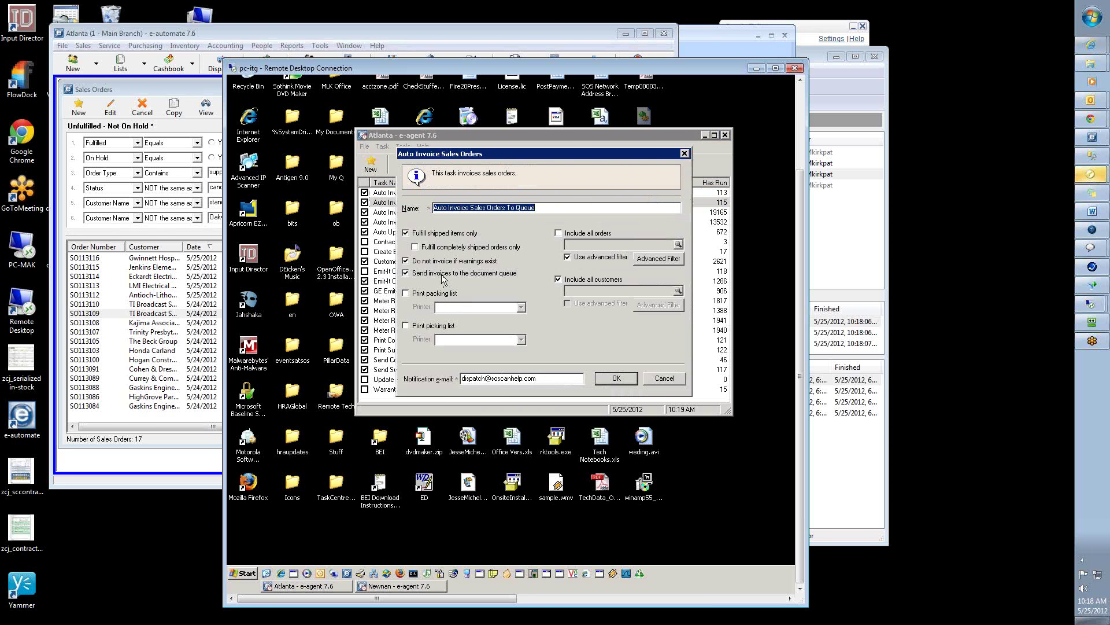
{"action": "left_click", "coordinate": [655, 259]}
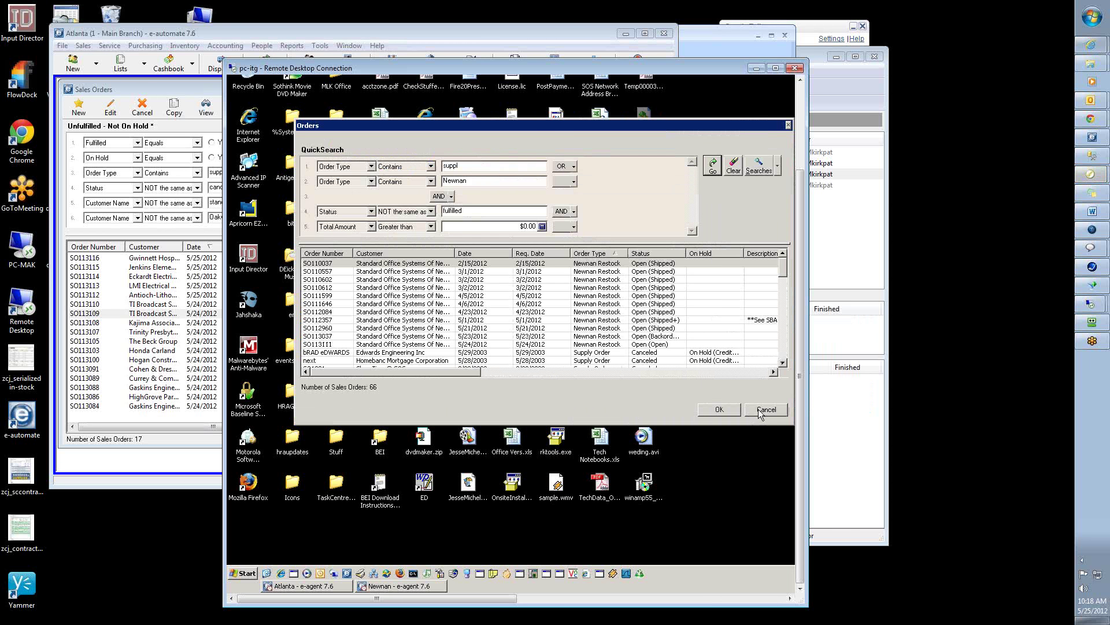
{"action": "left_click", "coordinate": [760, 409]}
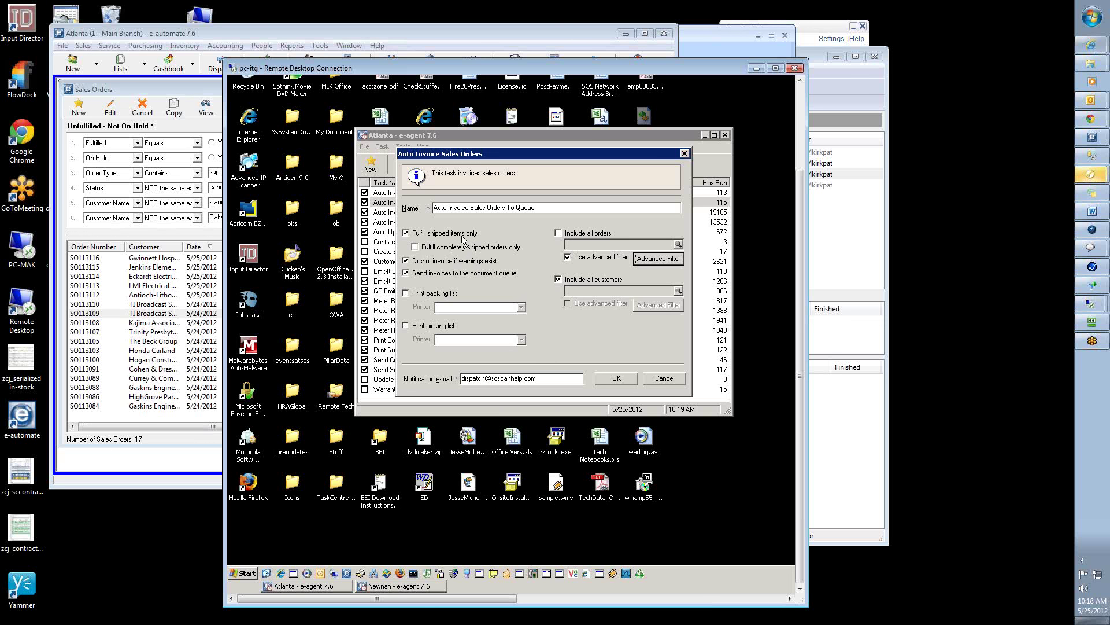
{"action": "left_click", "coordinate": [662, 378]}
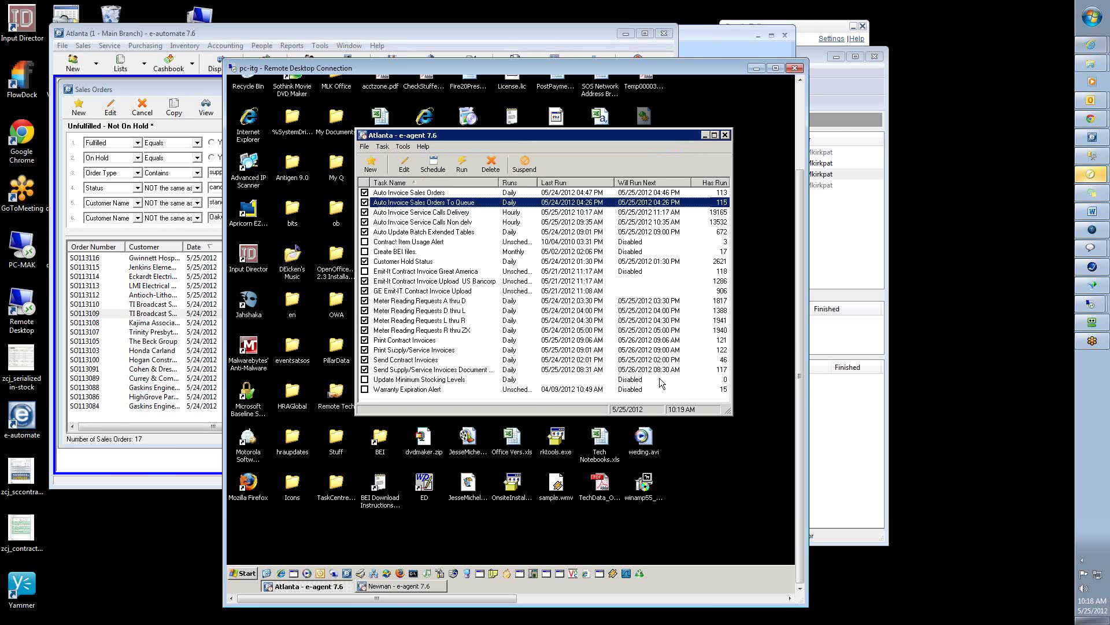
{"action": "left_click", "coordinate": [124, 313]}
Open sales order SO113114 and start a New Ordered by contact, closing the form unsaved
{"action": "left_click", "coordinate": [398, 359]}
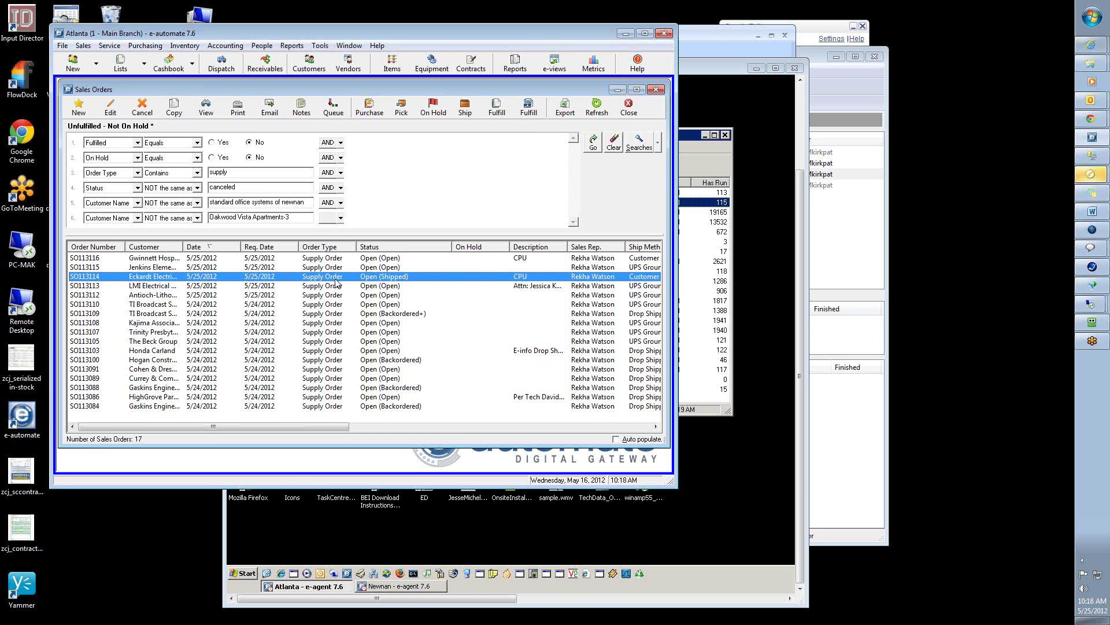
{"action": "double_click", "coordinate": [335, 277]}
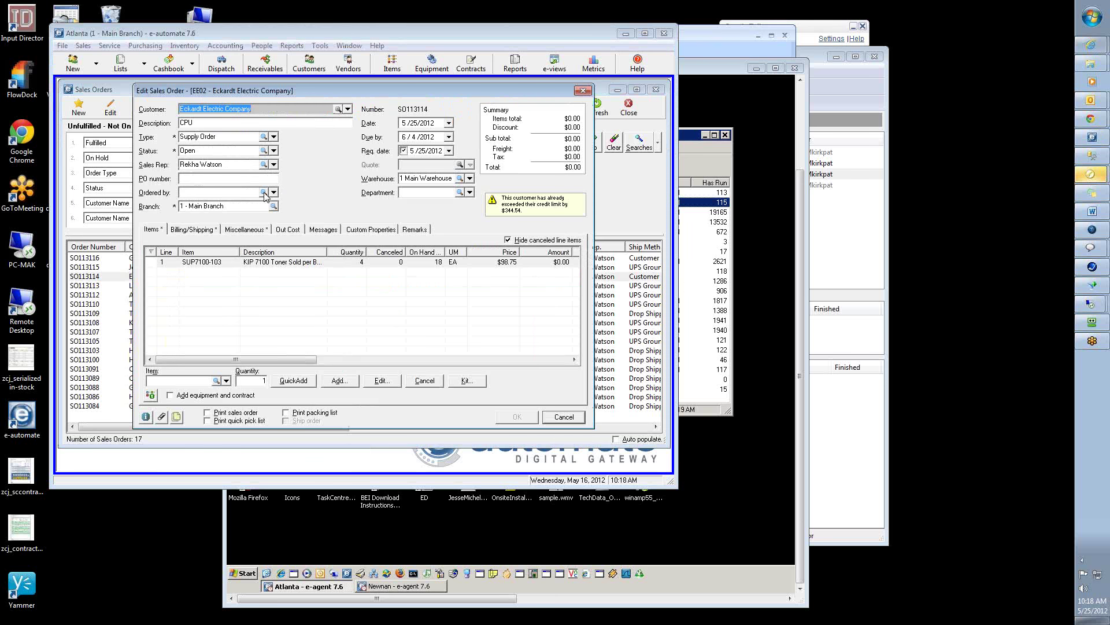
{"action": "left_click", "coordinate": [246, 192]}
{"action": "left_click", "coordinate": [274, 192]}
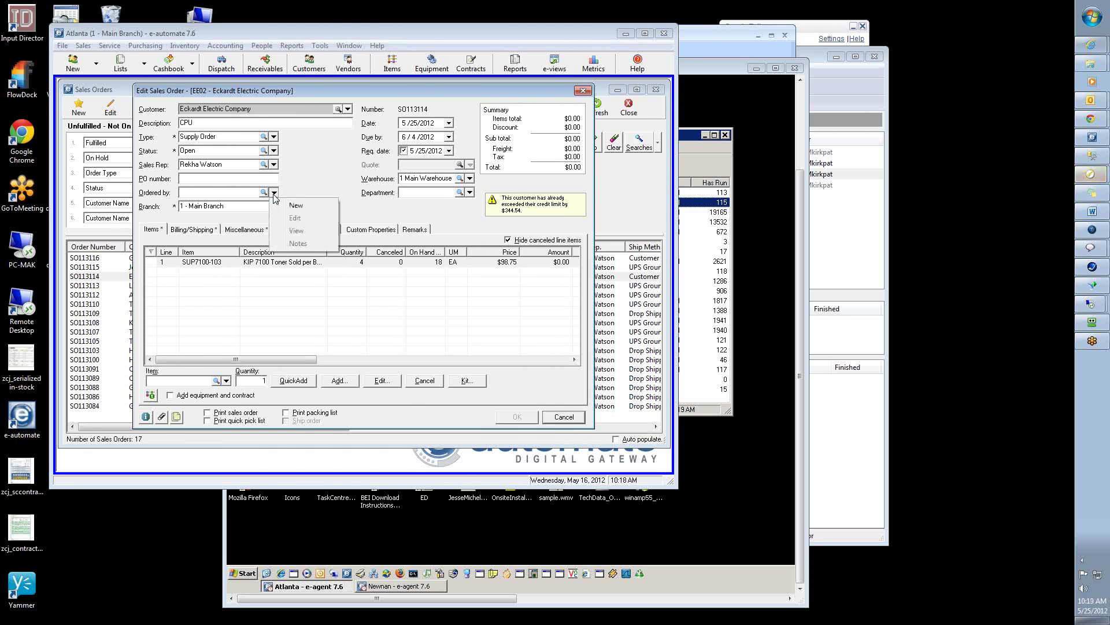
{"action": "left_click", "coordinate": [295, 207]}
{"action": "left_click", "coordinate": [288, 230]}
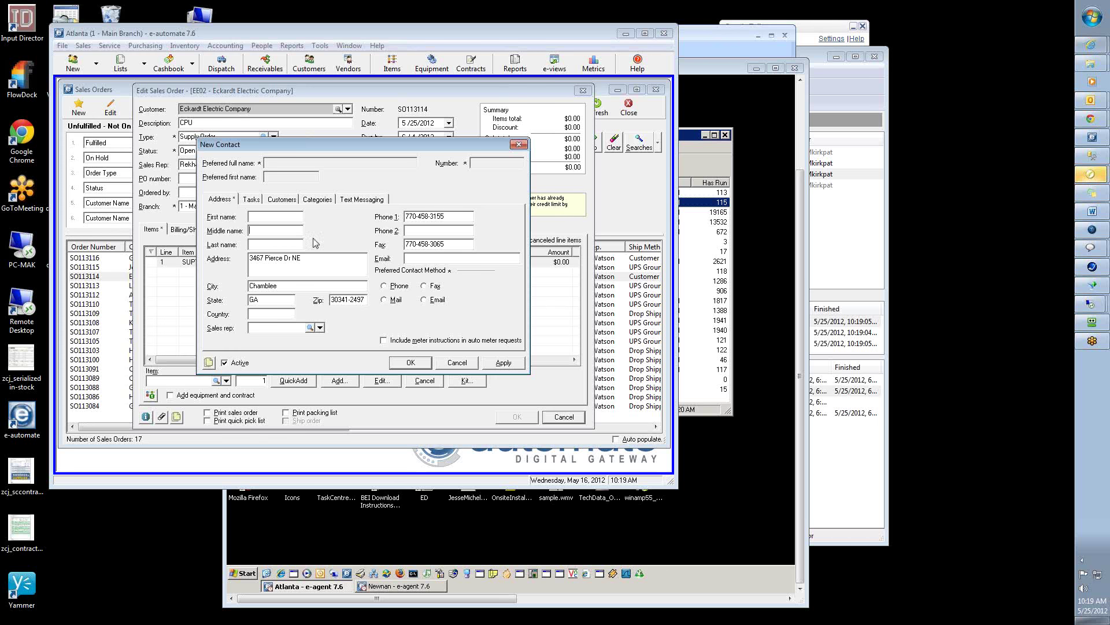
{"action": "left_click", "coordinate": [446, 363]}
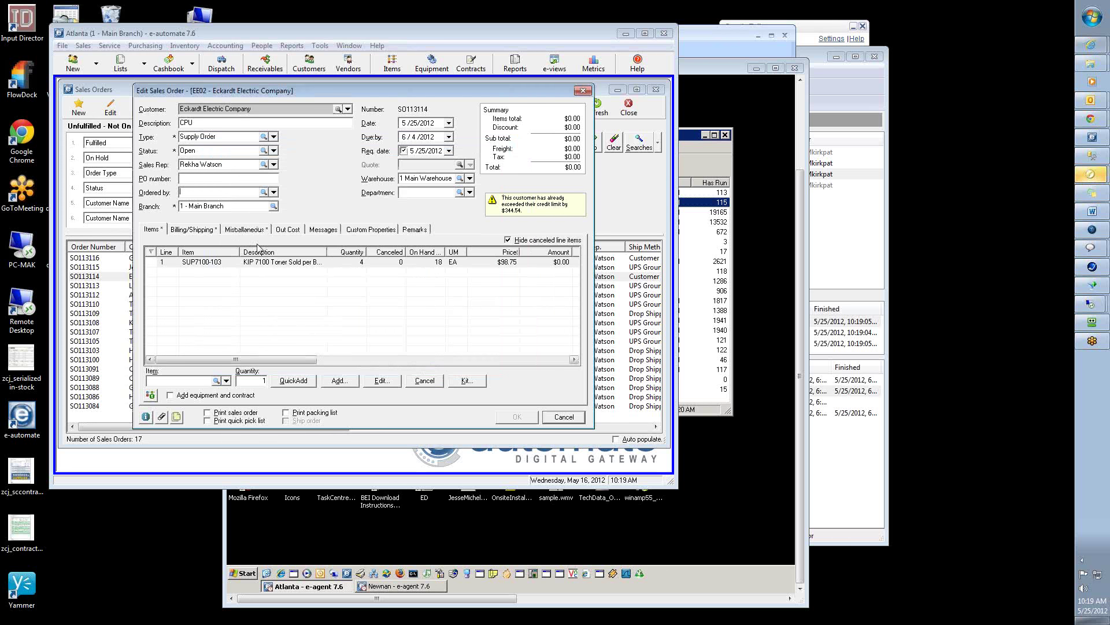
Check the Ordered by contact list, cancel SO113114 without saving, and shrink the Sales Orders list
{"action": "left_click", "coordinate": [264, 193]}
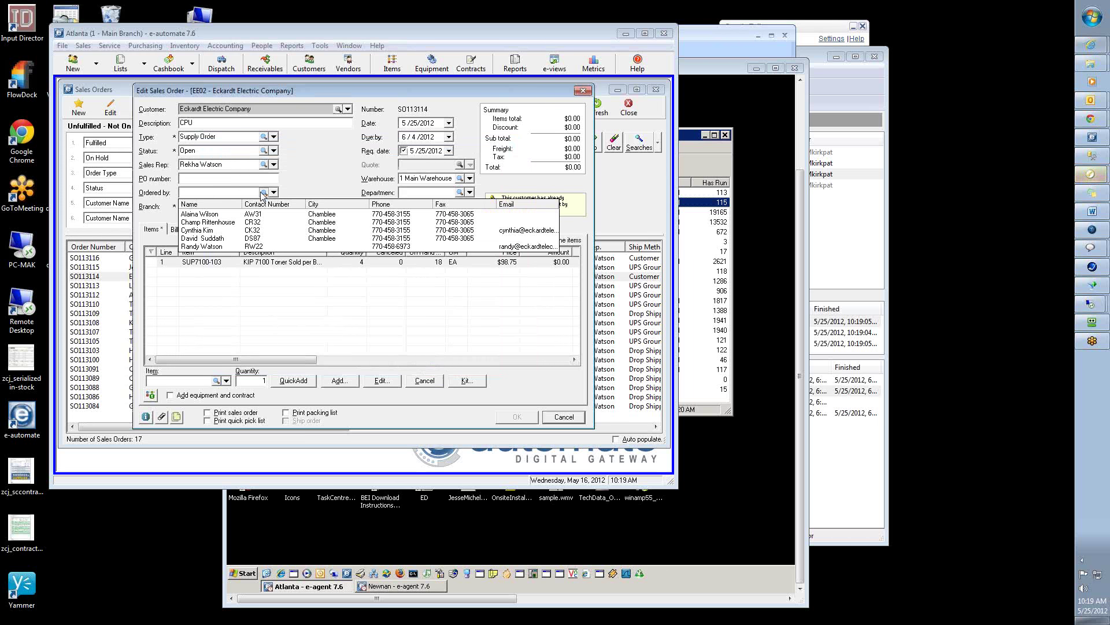
{"action": "left_click", "coordinate": [252, 192]}
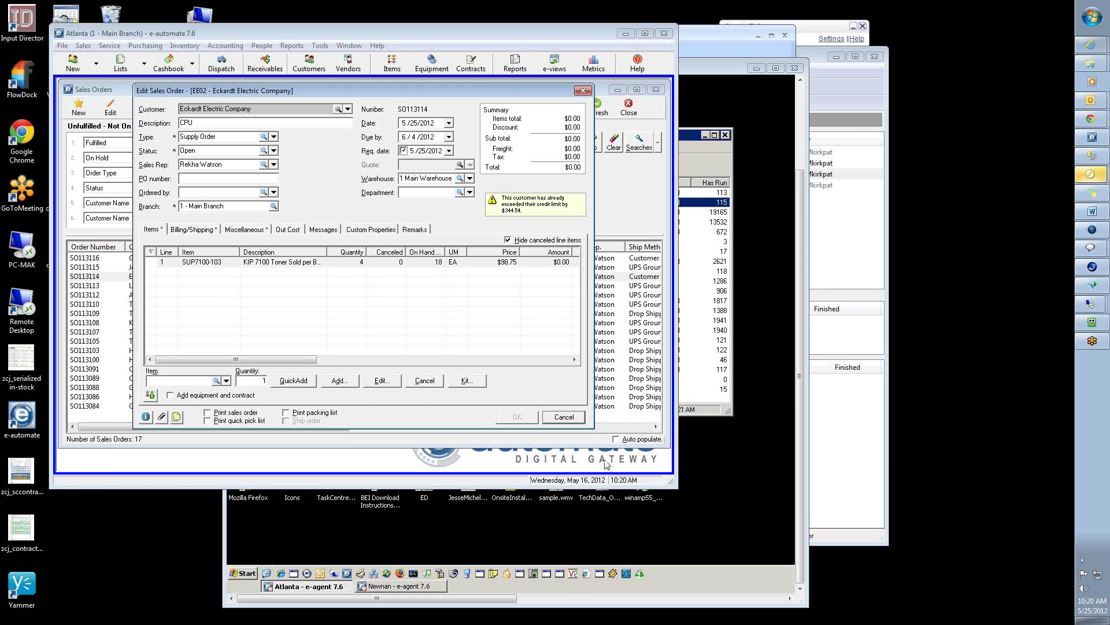
{"action": "left_click", "coordinate": [556, 418]}
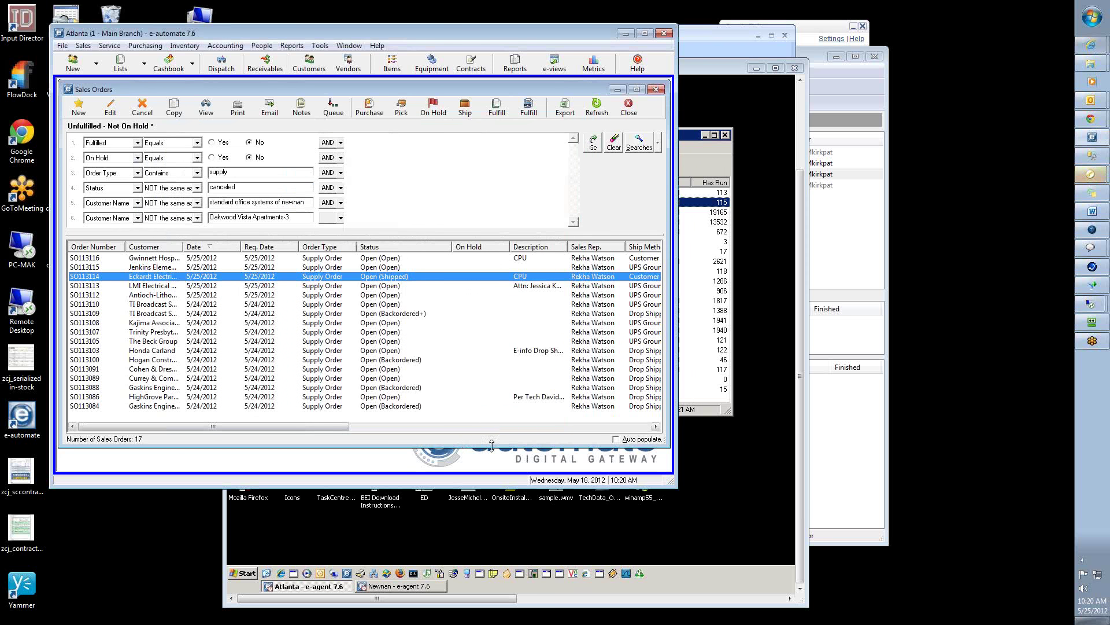
{"action": "left_click_drag", "start_coordinate": [525, 438], "coordinate": [525, 325]}
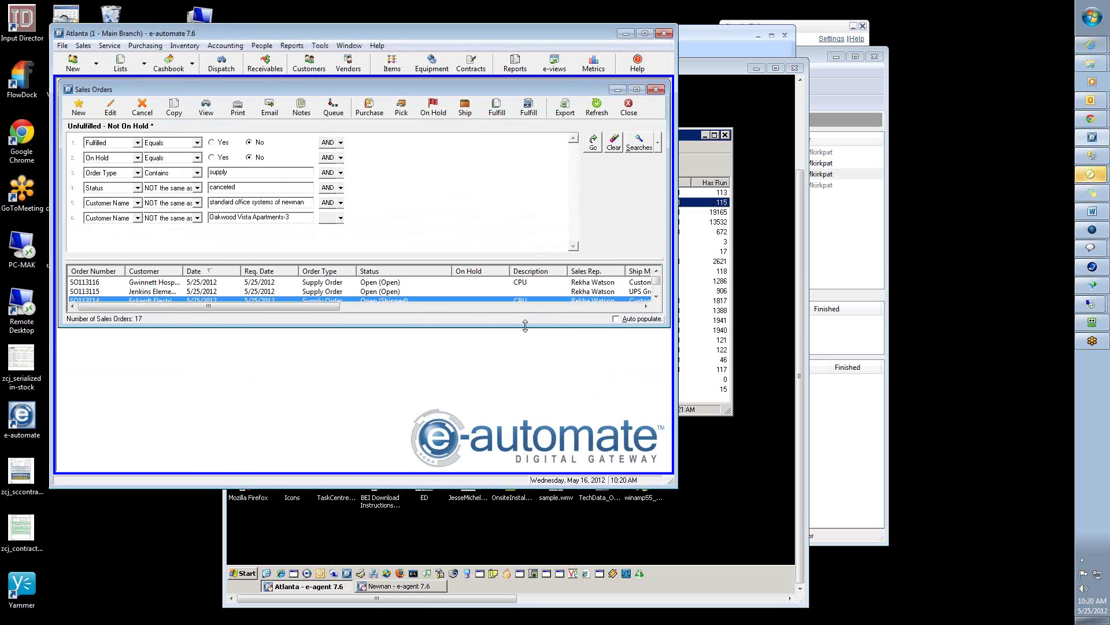
Switch the sales order list to the saved Fulfilled search
{"action": "right_click", "coordinate": [293, 290]}
{"action": "left_click", "coordinate": [401, 171]}
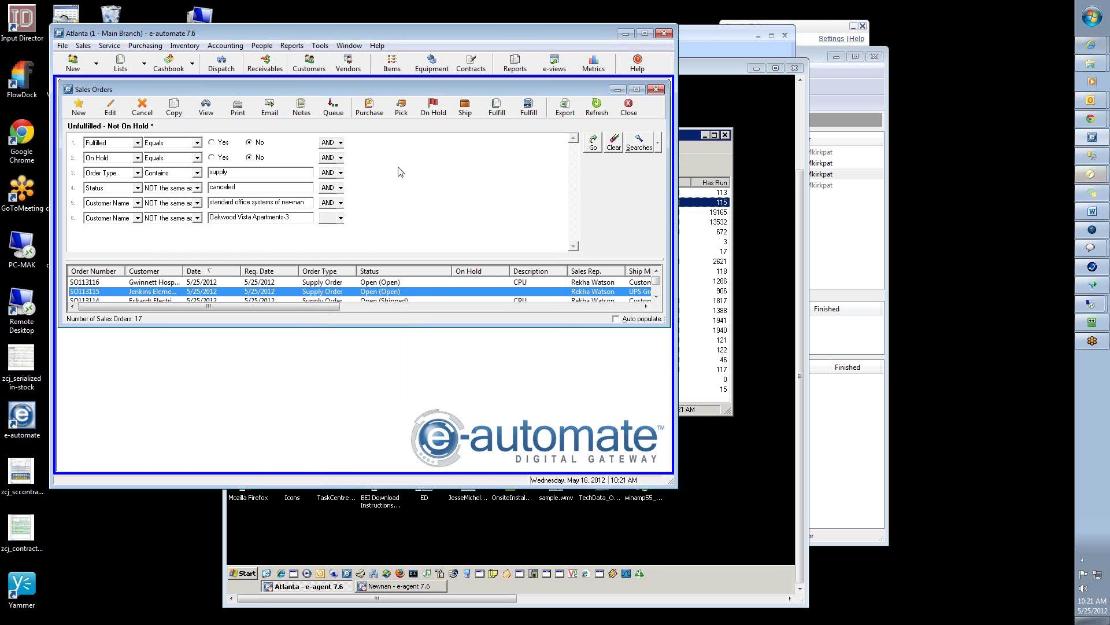
{"action": "left_click", "coordinate": [650, 143]}
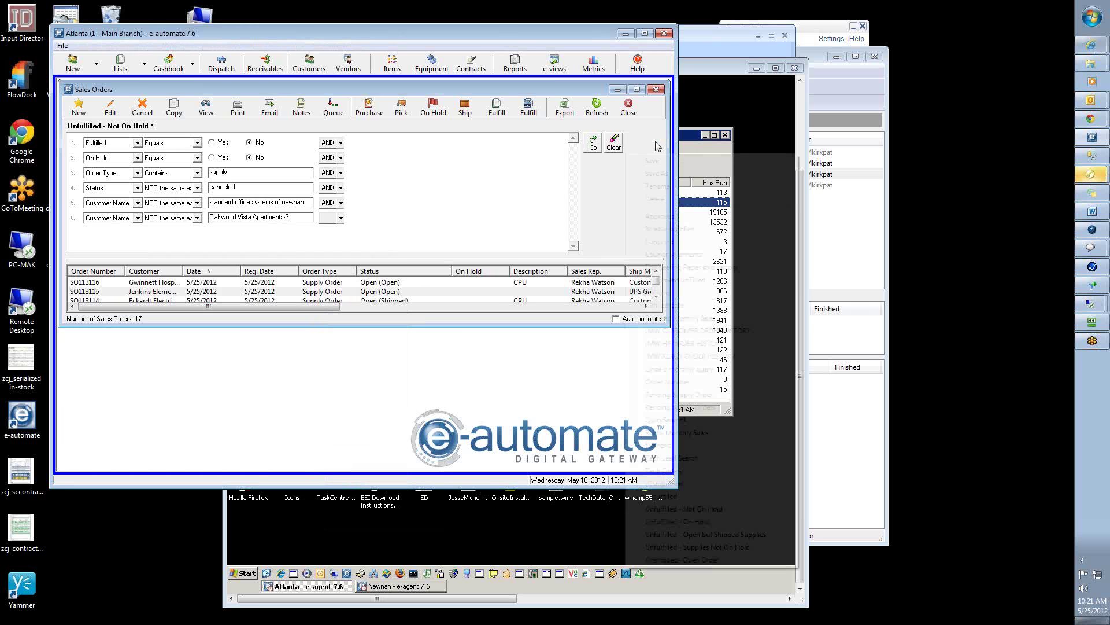
{"action": "left_click", "coordinate": [659, 293]}
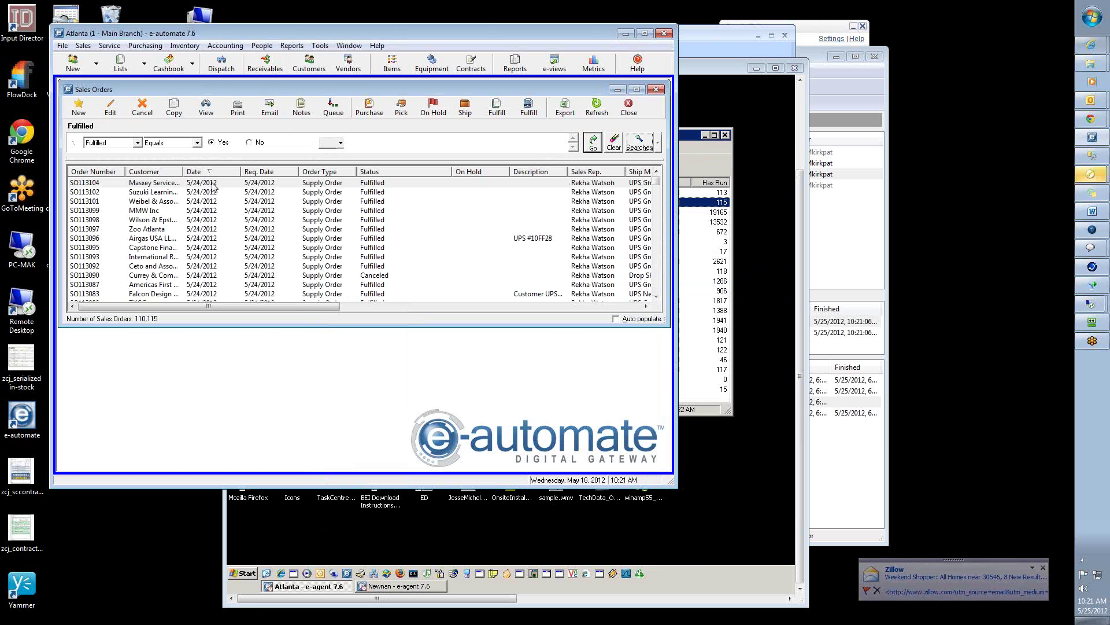
Go to Sales Shipments And Deliveries for order SO113104, showing UPS Ground shipment SH1123401
{"action": "right_click", "coordinate": [213, 186]}
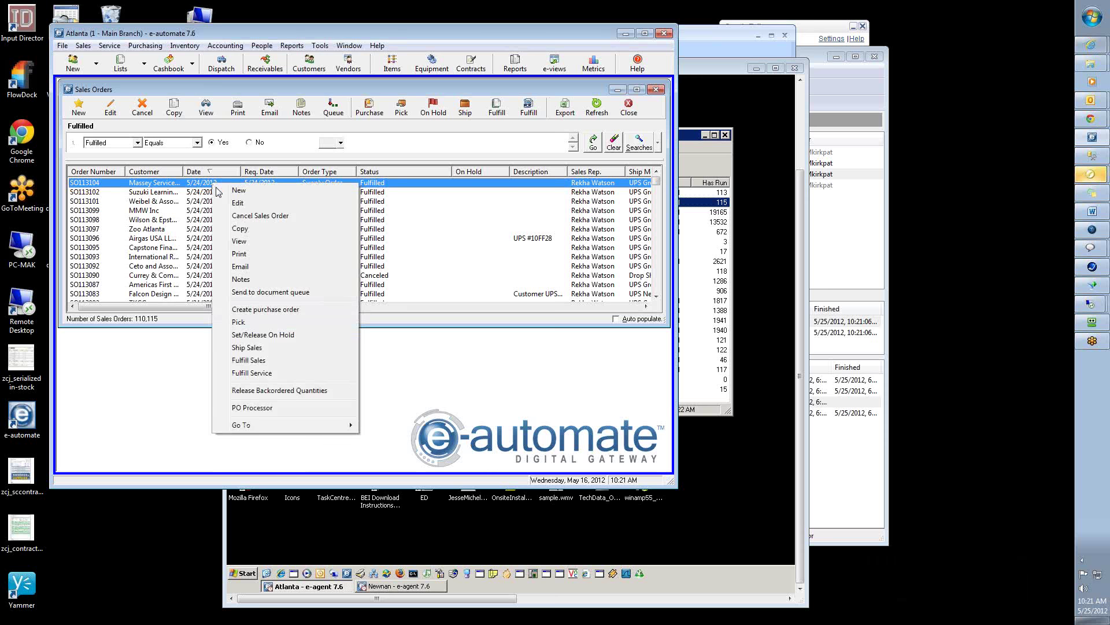
{"action": "mouse_move", "coordinate": [310, 431]}
{"action": "left_click", "coordinate": [399, 489]}
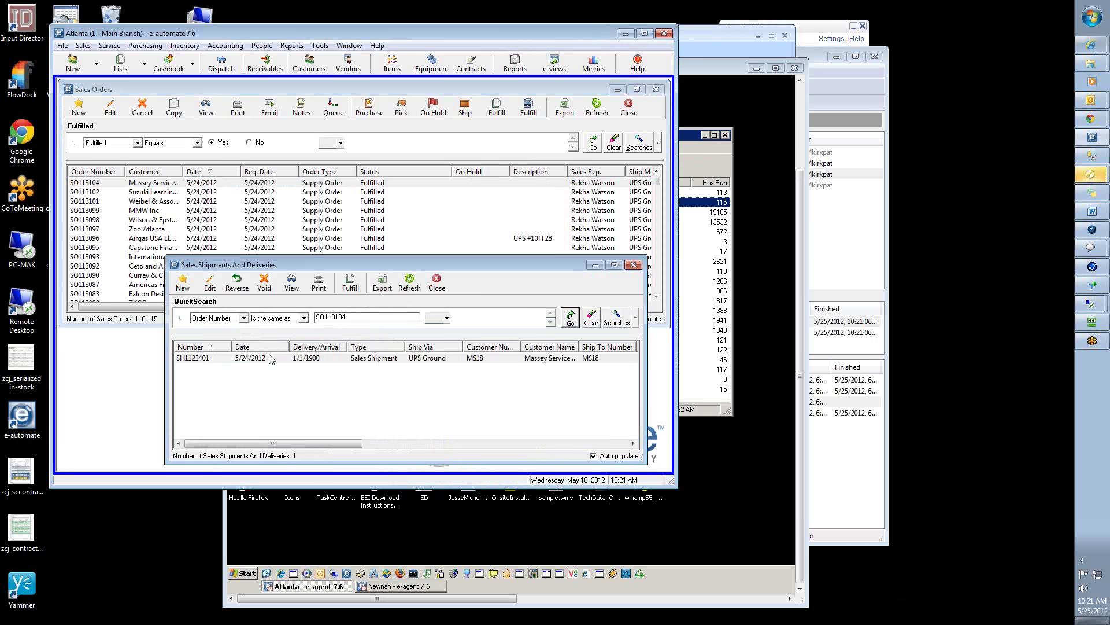
Open shipment SH1123401's Miscellaneous tab to view its tracked 8 lb package and $7.00 freight
{"action": "left_click", "coordinate": [270, 359]}
{"action": "double_click", "coordinate": [270, 358]}
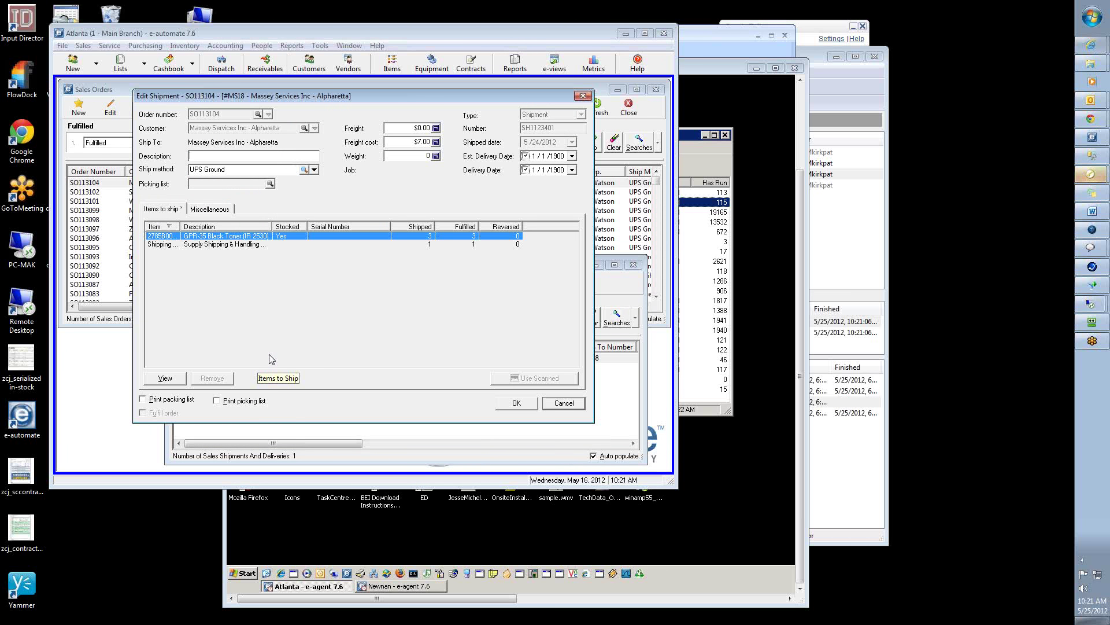
{"action": "left_click", "coordinate": [210, 209]}
{"action": "left_click", "coordinate": [387, 318]}
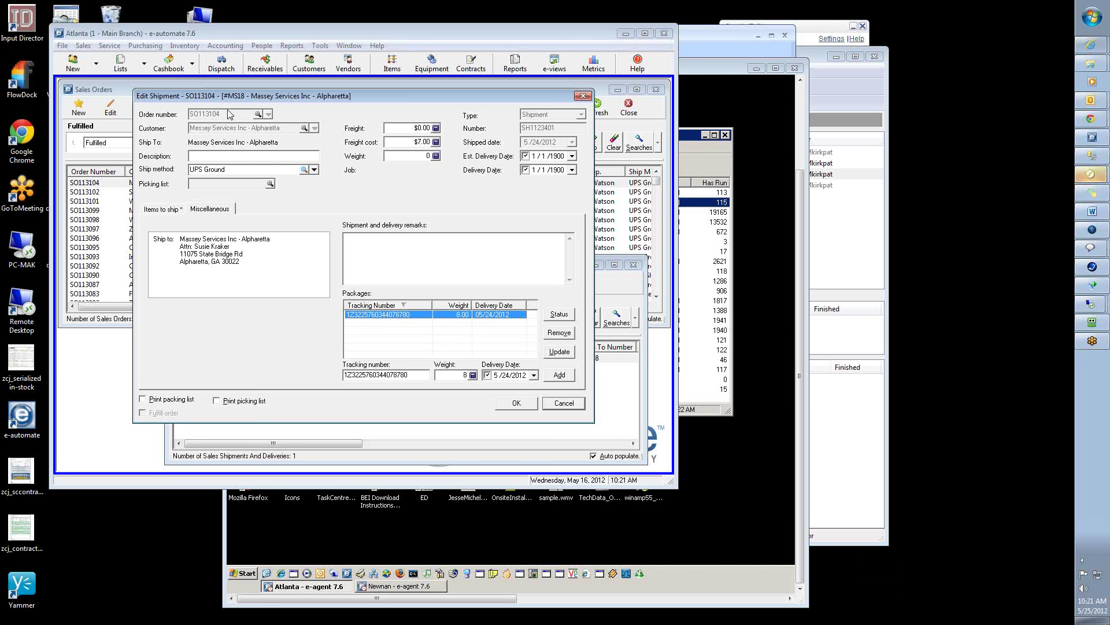
{"action": "left_click_drag", "start_coordinate": [232, 98], "coordinate": [195, 110]}
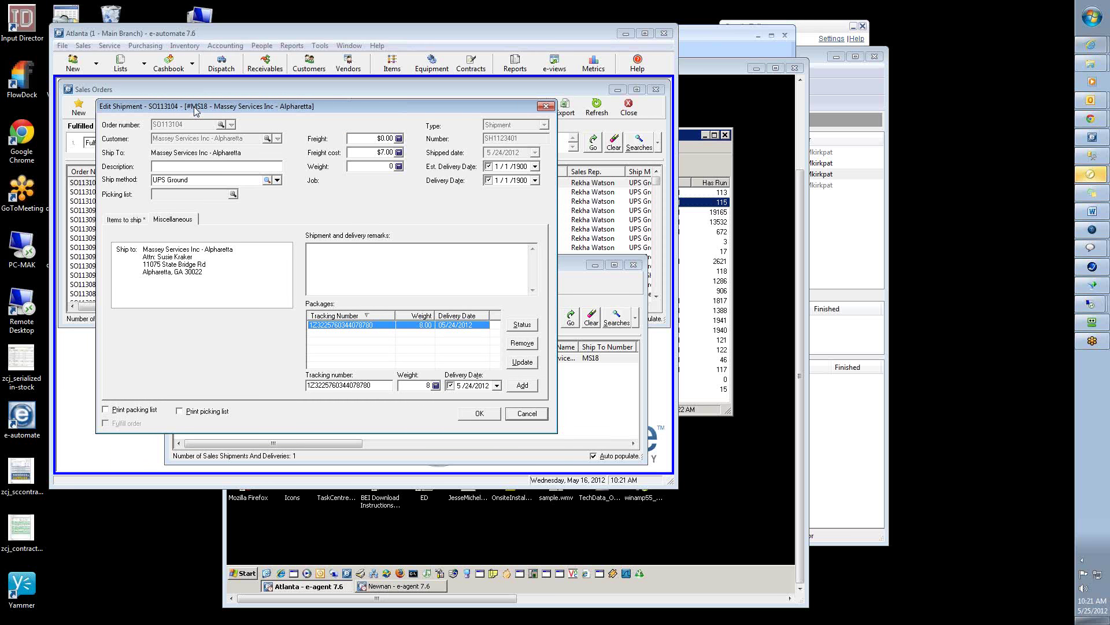
{"action": "left_click_drag", "start_coordinate": [195, 106], "coordinate": [195, 107]}
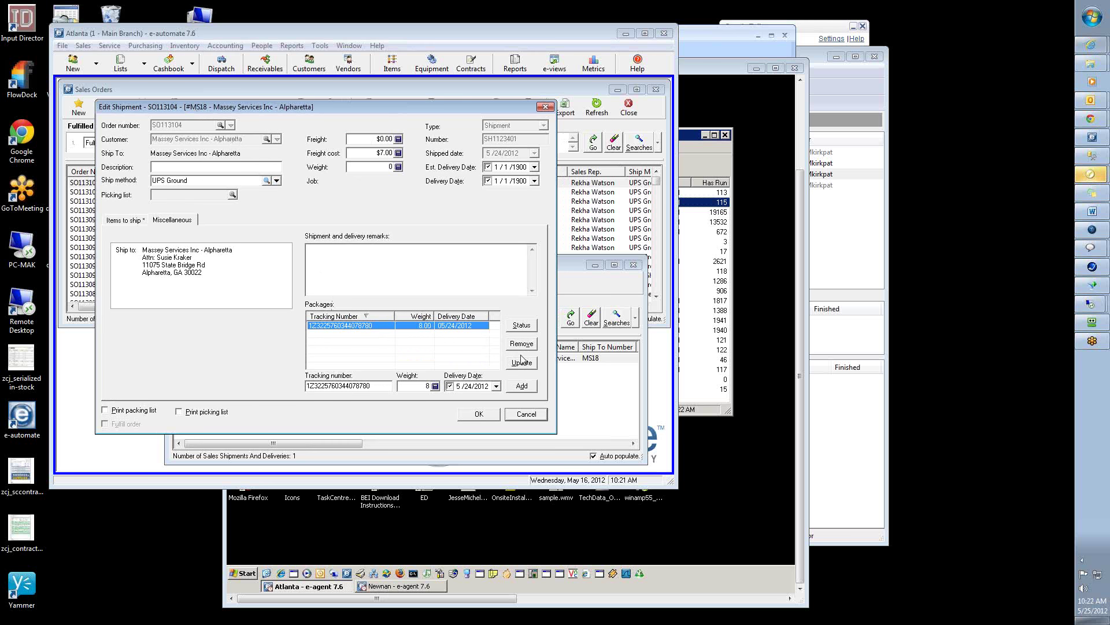
Cancel Edit Shipment and reposition the Sales Shipments And Deliveries window
{"action": "left_click", "coordinate": [512, 414]}
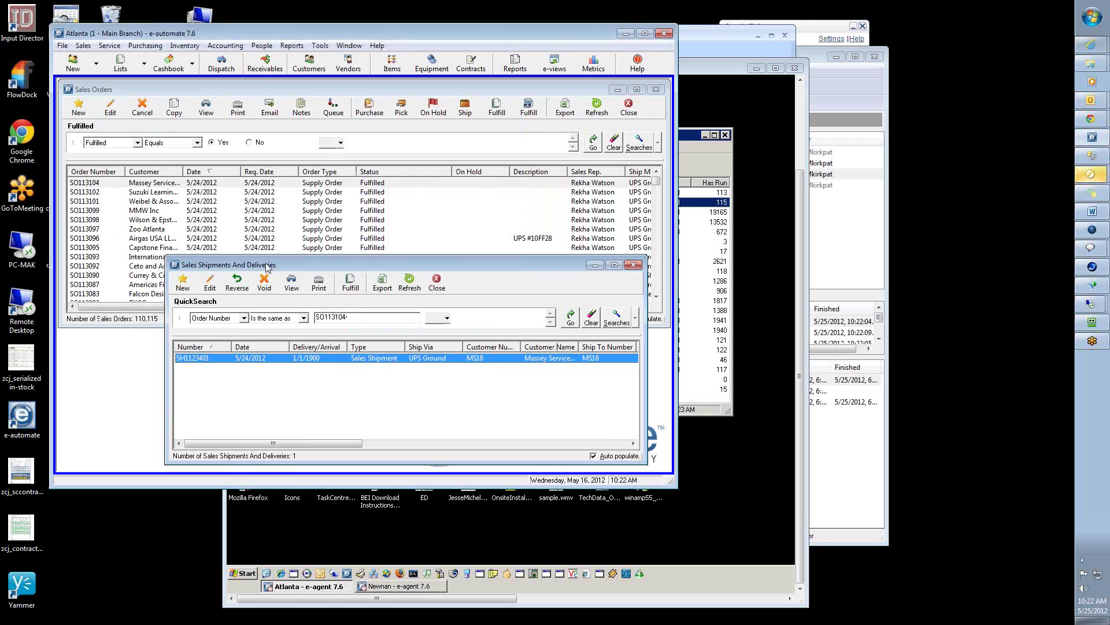
{"action": "left_click_drag", "start_coordinate": [265, 264], "coordinate": [196, 259]}
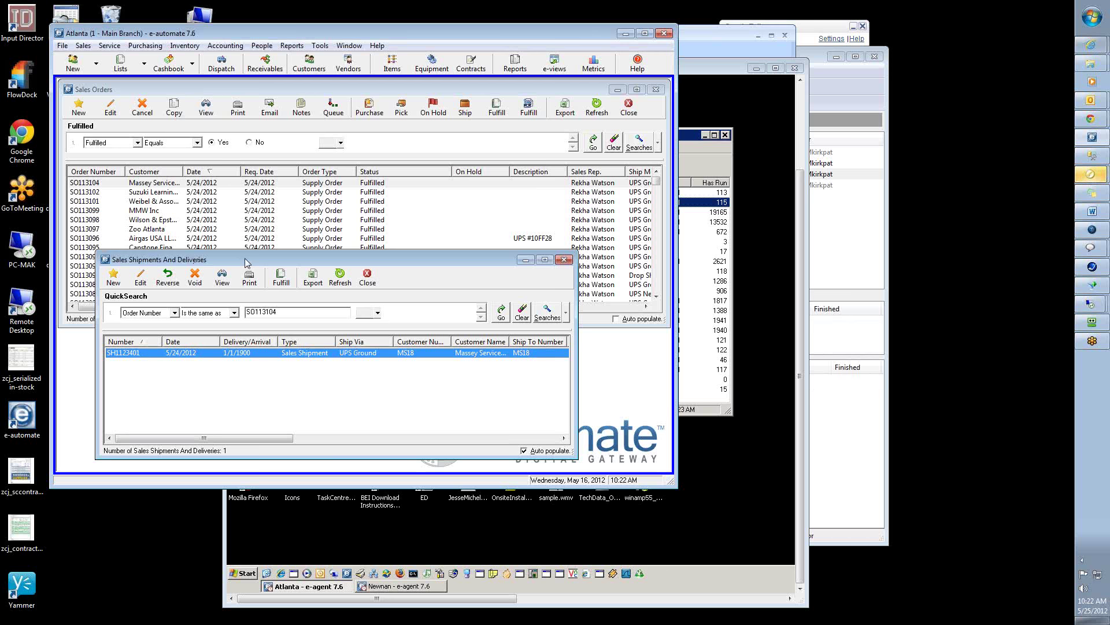
{"action": "left_click_drag", "start_coordinate": [248, 263], "coordinate": [283, 263]}
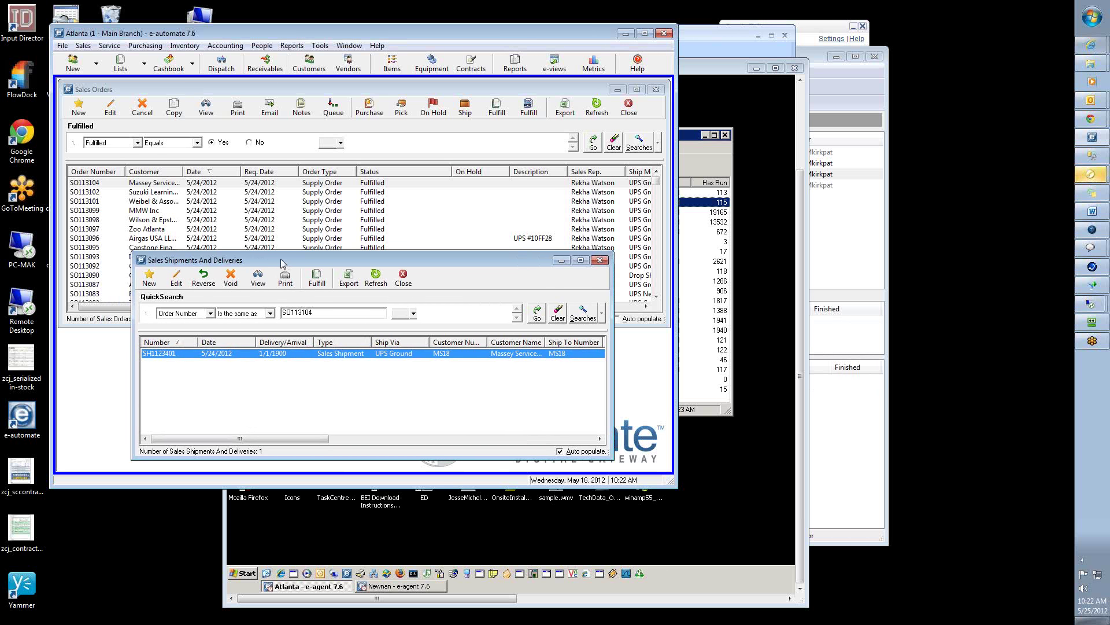
Reopen SH1123401's Miscellaneous tab repeatedly to inspect the 8.00-weight package's tracking number and 5/24/2012 delivery date
{"action": "double_click", "coordinate": [297, 355]}
{"action": "left_click", "coordinate": [209, 209]}
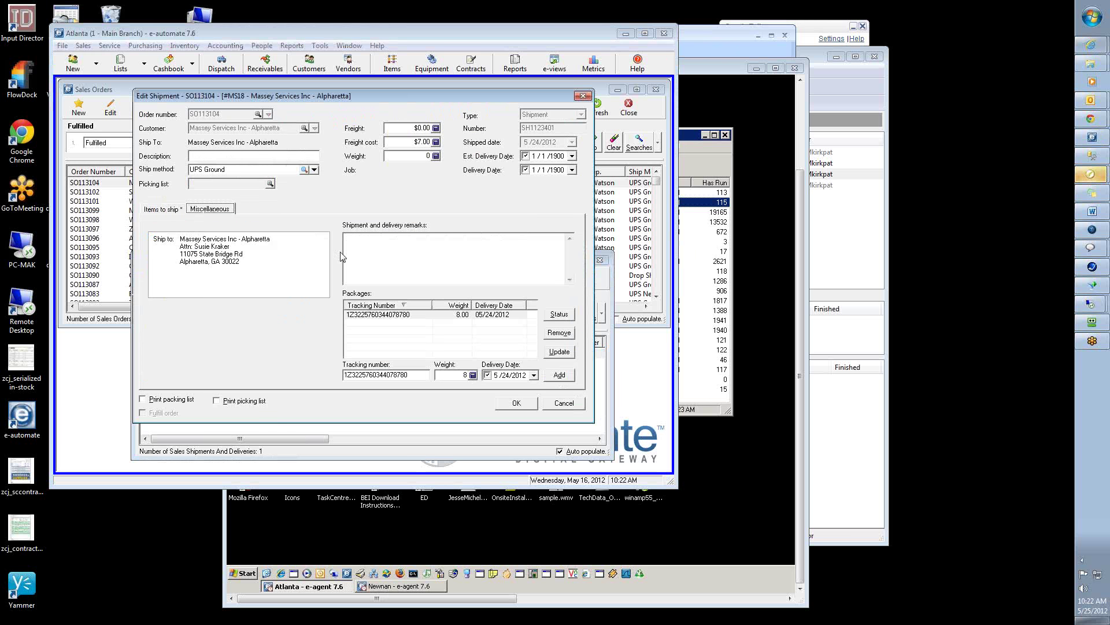
{"action": "left_click", "coordinate": [398, 324]}
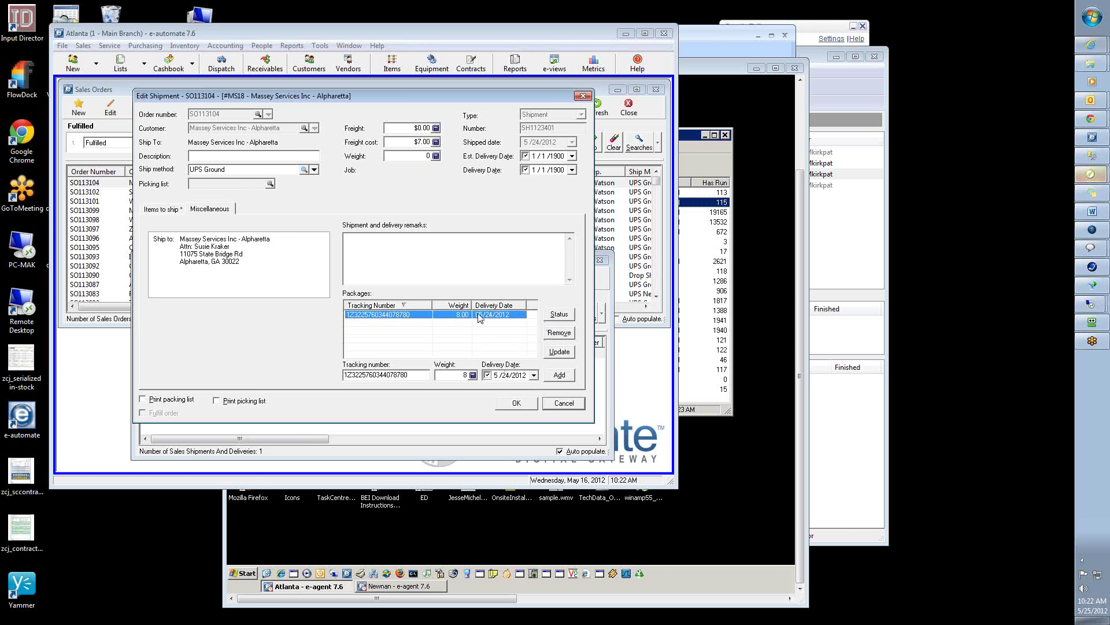
{"action": "left_click", "coordinate": [564, 405]}
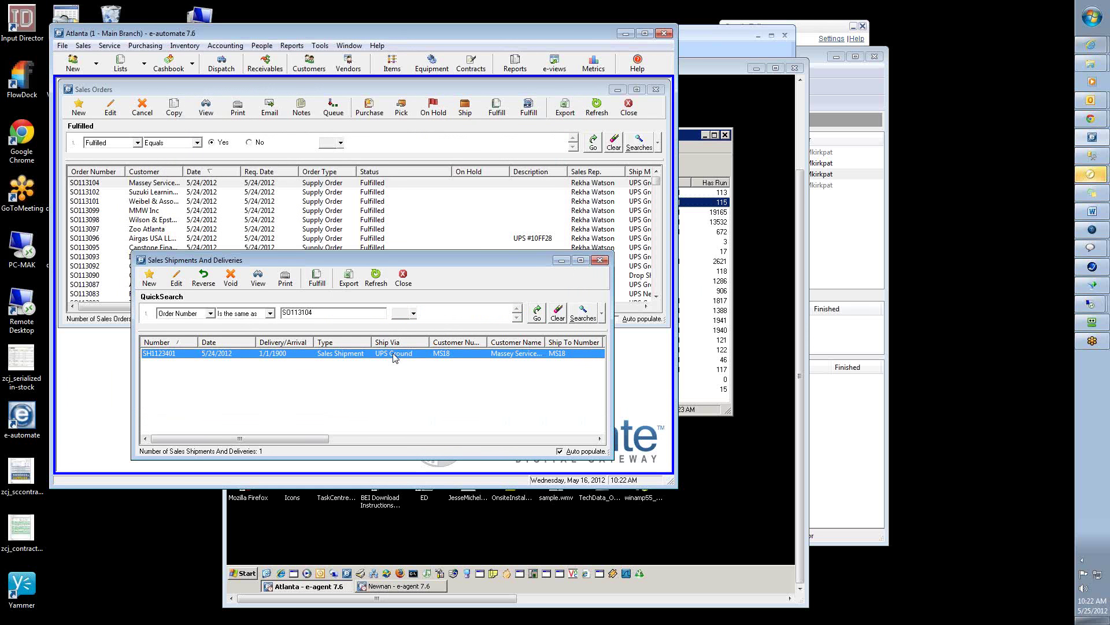
{"action": "double_click", "coordinate": [394, 354]}
{"action": "left_click", "coordinate": [210, 208]}
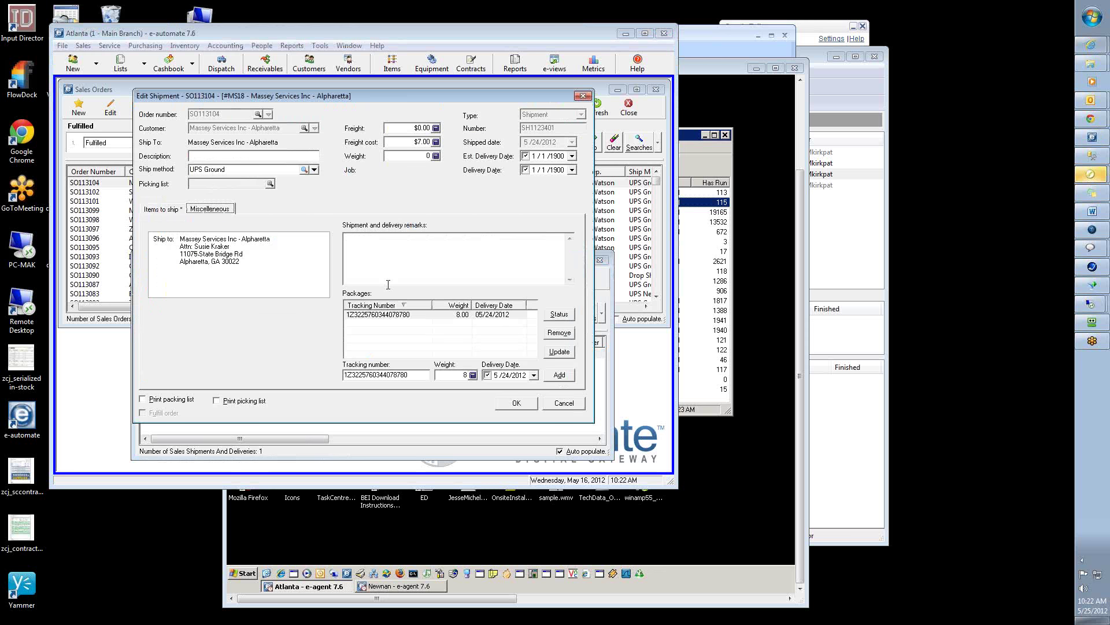
{"action": "left_click", "coordinate": [463, 317]}
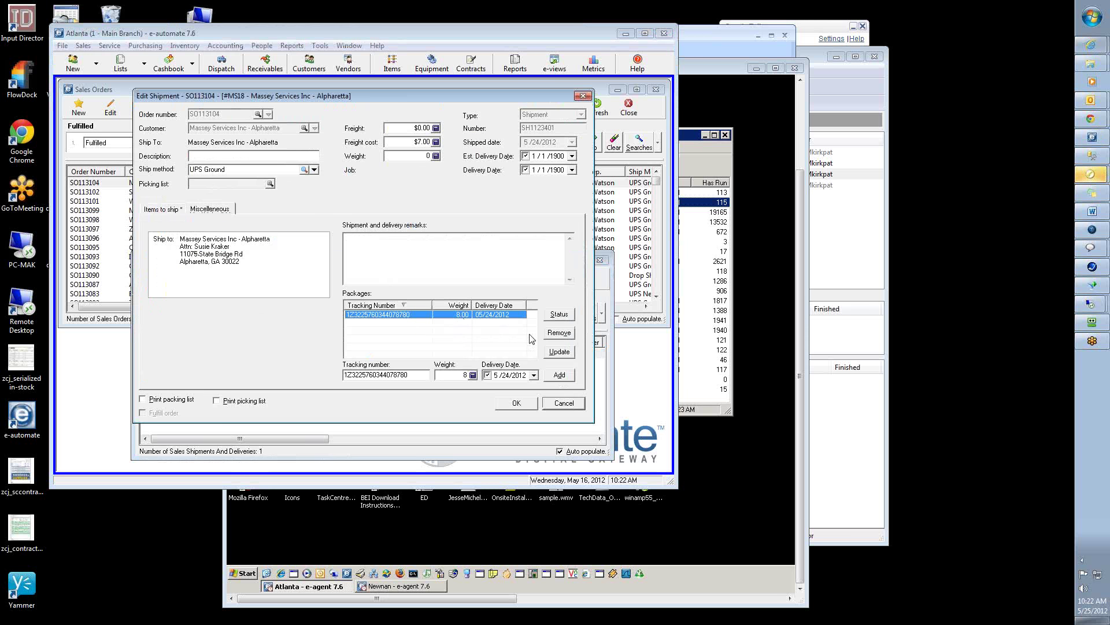
{"action": "left_click", "coordinate": [565, 405]}
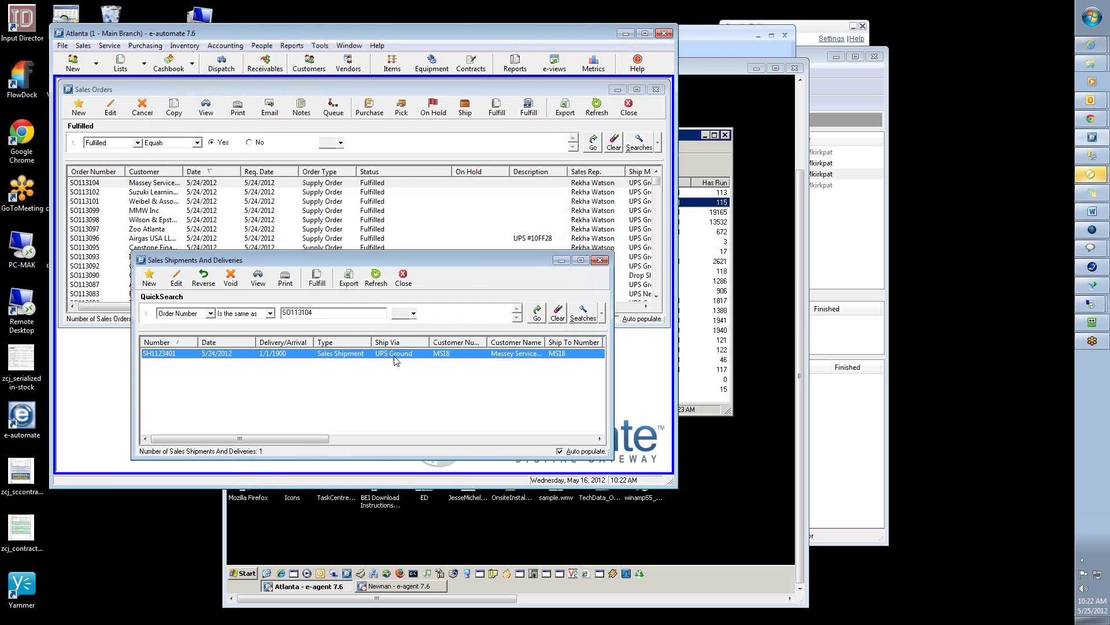
{"action": "double_click", "coordinate": [395, 358]}
{"action": "left_click", "coordinate": [229, 209]}
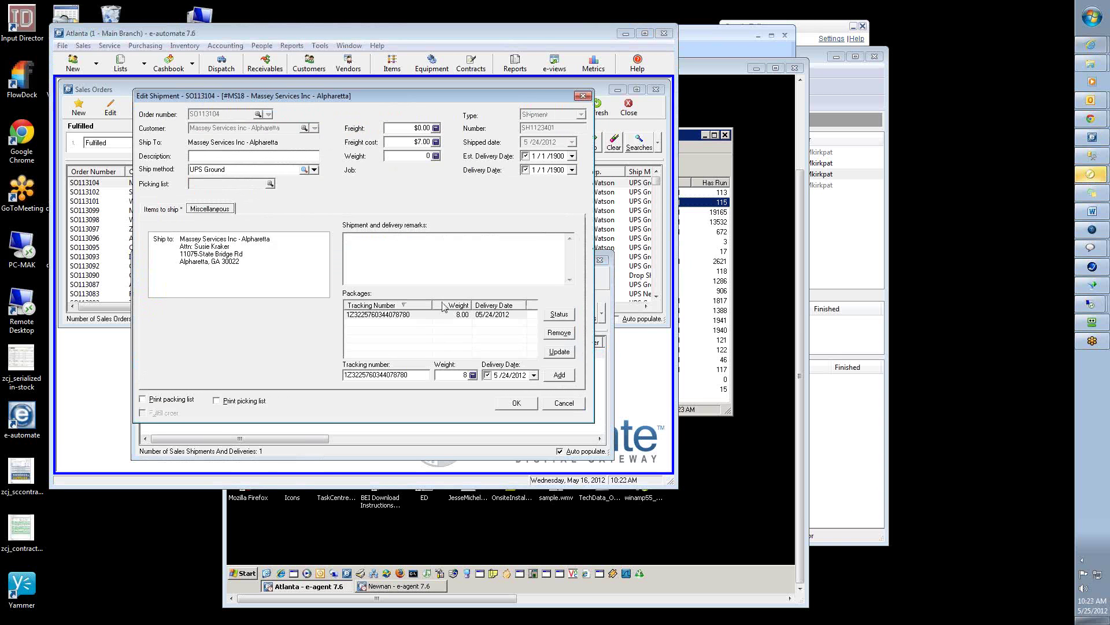
{"action": "left_click", "coordinate": [451, 317]}
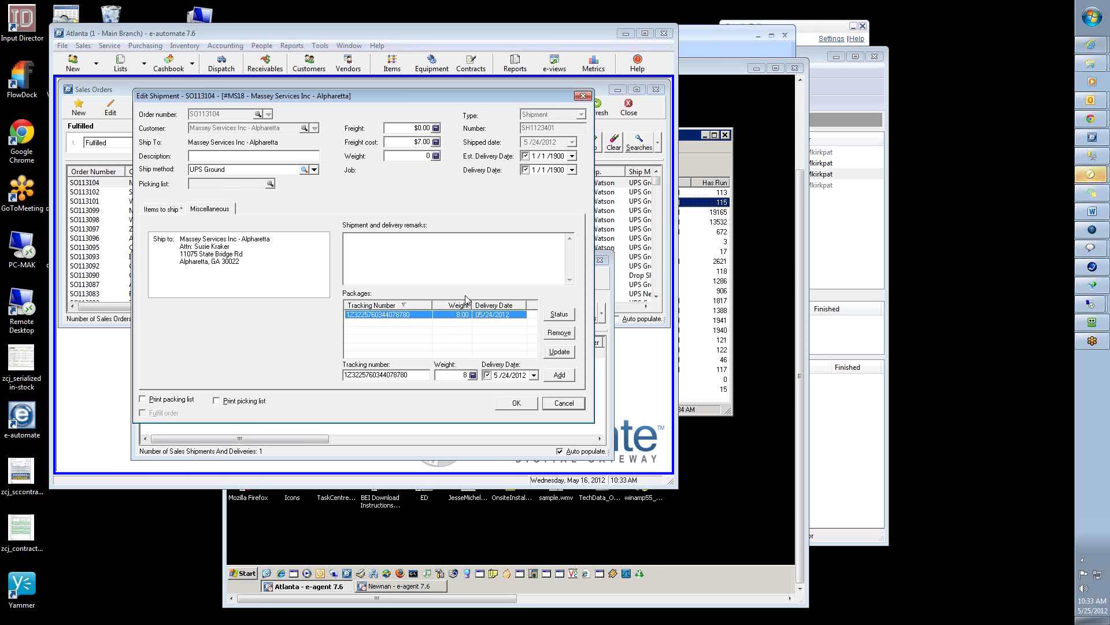
{"action": "left_click", "coordinate": [434, 141]}
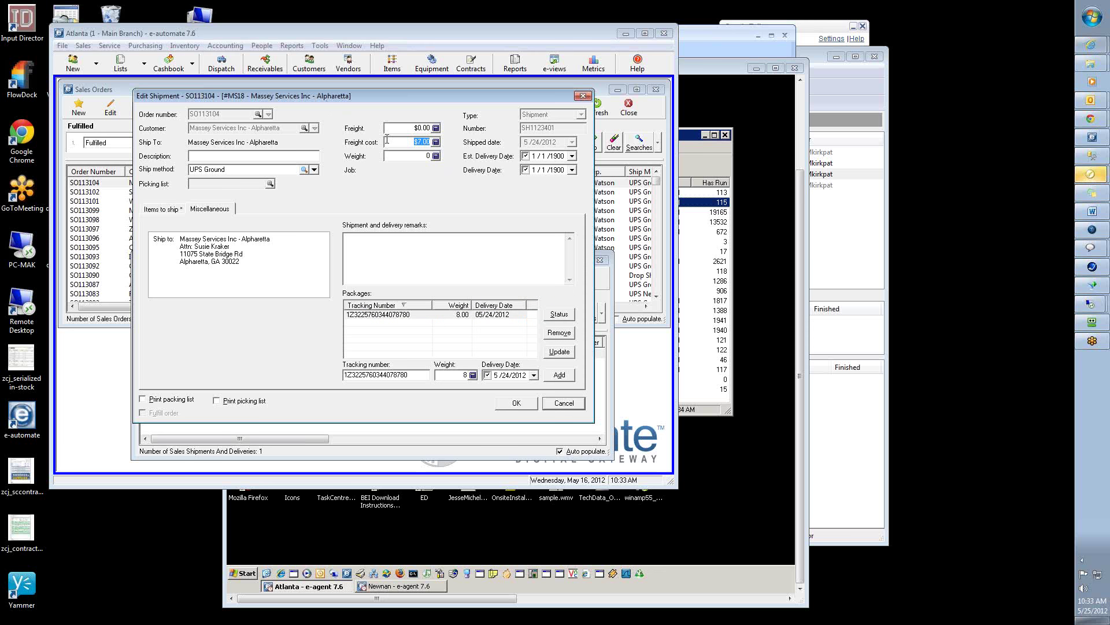
{"action": "left_click", "coordinate": [416, 128]}
{"action": "left_click", "coordinate": [416, 142]}
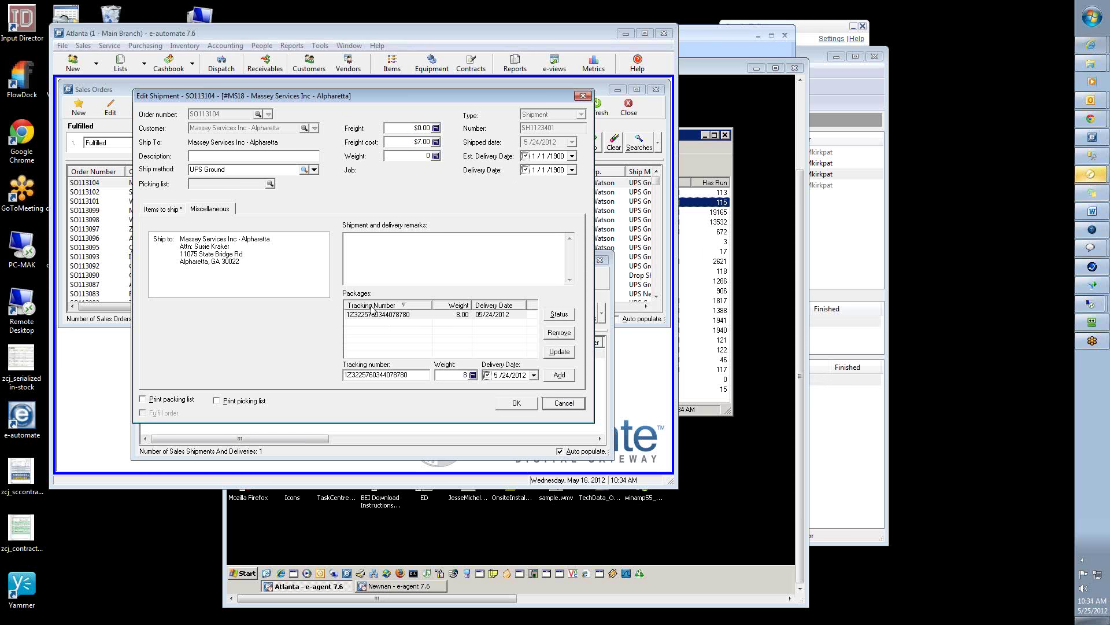
Cancel out of shipment SH1123401's details, back to SO113104's shipment list
{"action": "left_click", "coordinate": [564, 405]}
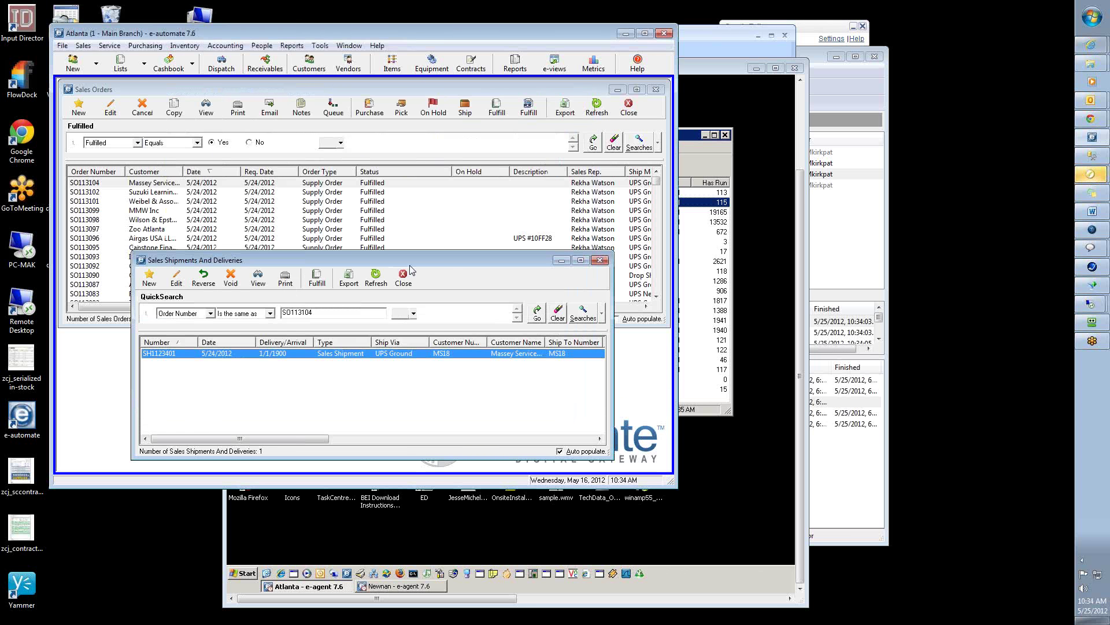